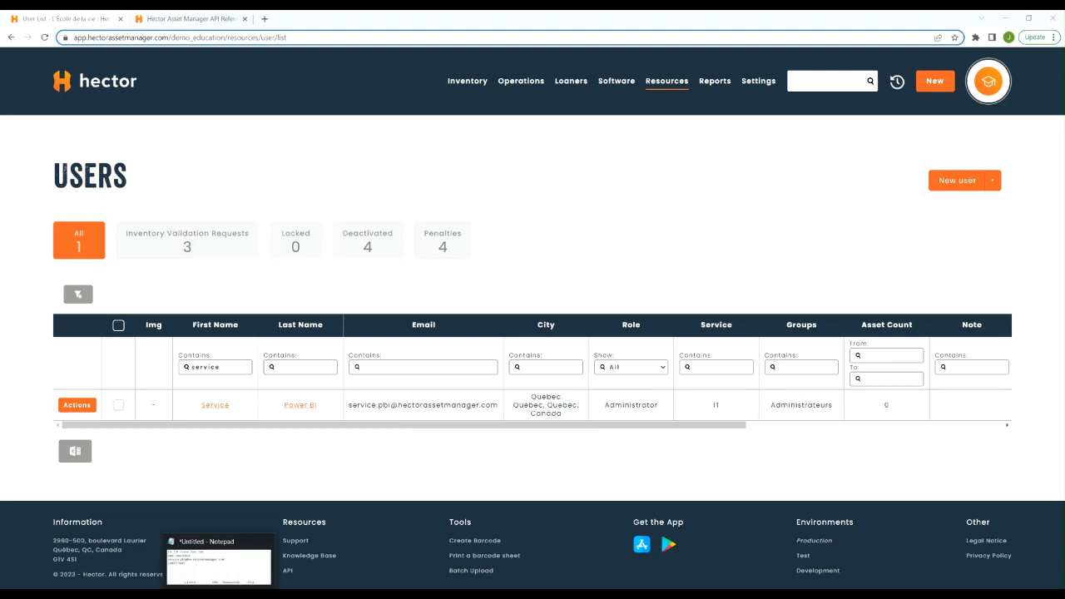
Check the instance name, service account e-mail and password noted in the untitled Notepad file
left_click(219, 593)
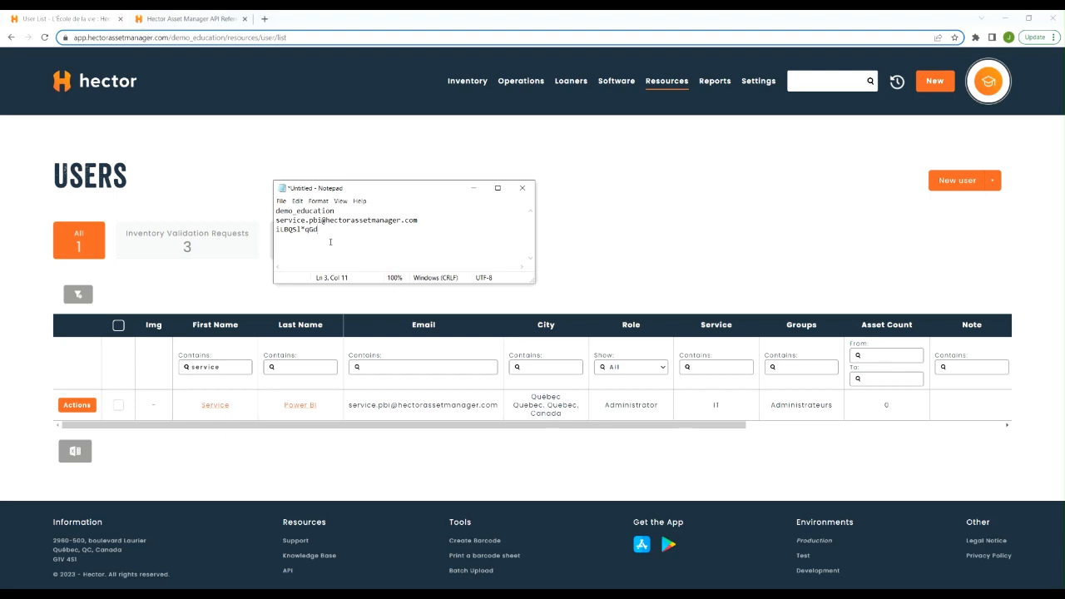
left_click(624, 225)
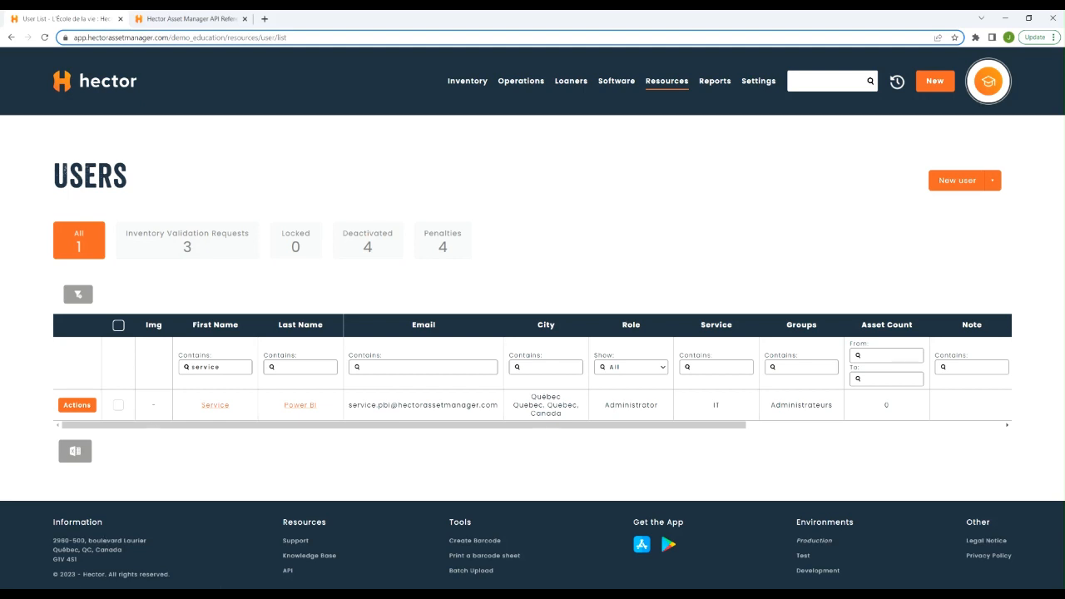
Launch Power BI Desktop and open the recent report Hector_Exemple_EN.pbix
left_click(12, 595)
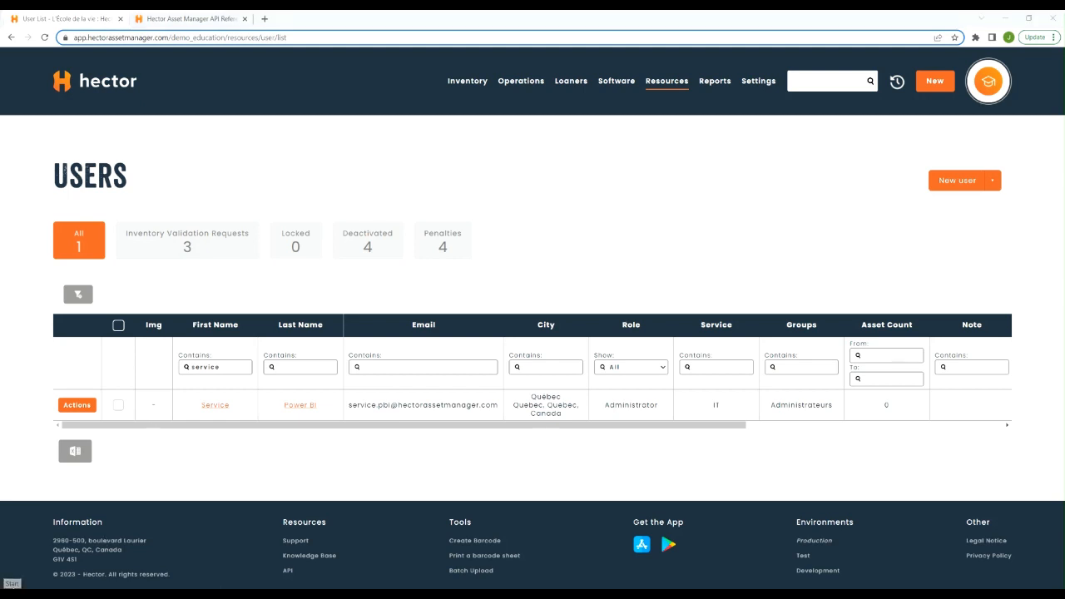
type("pow")
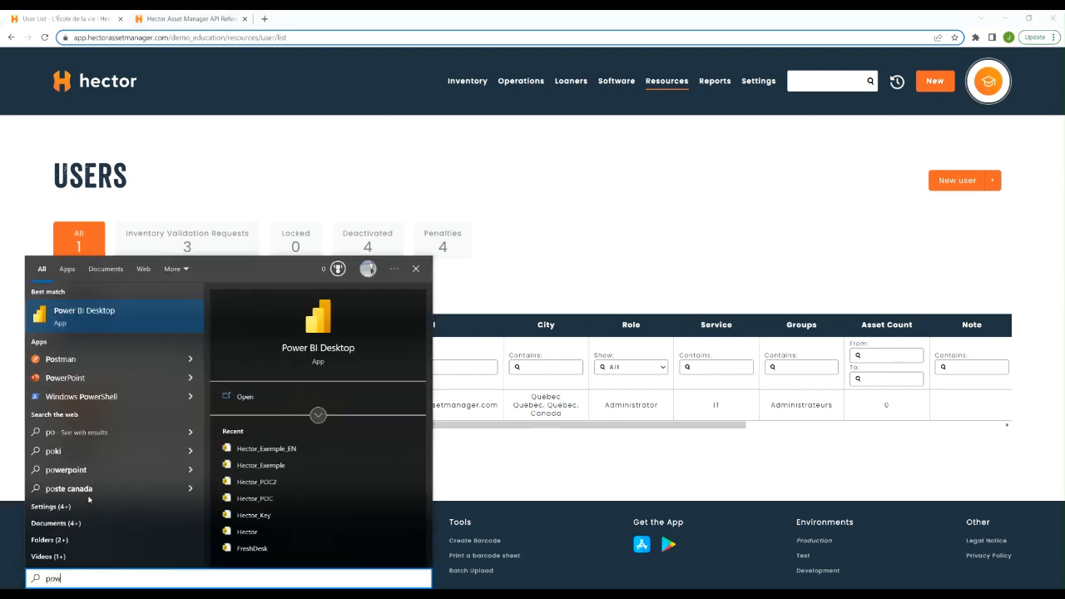
type("er")
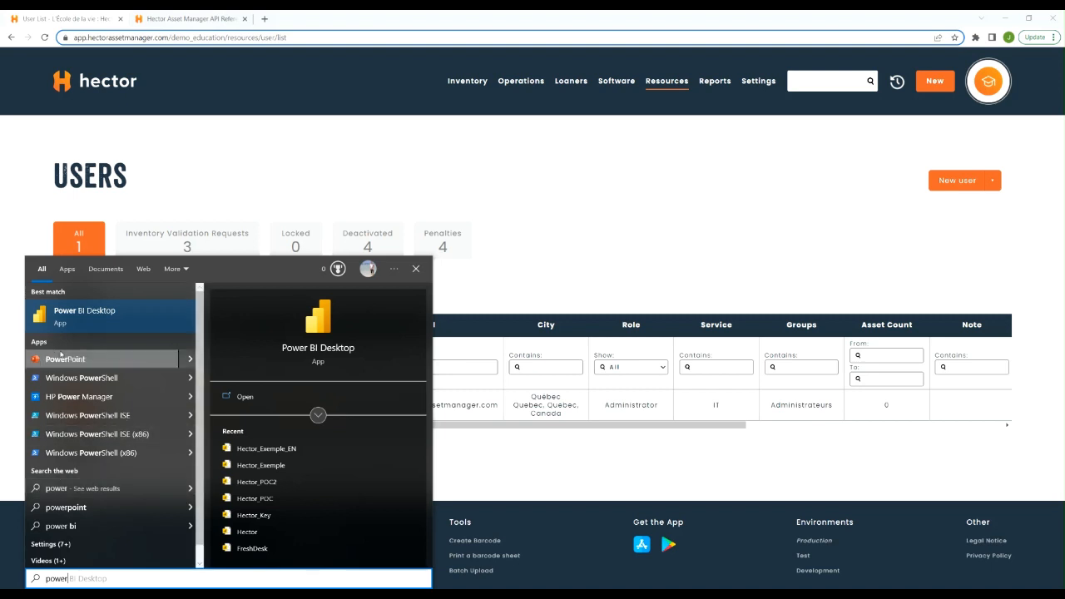
left_click(67, 316)
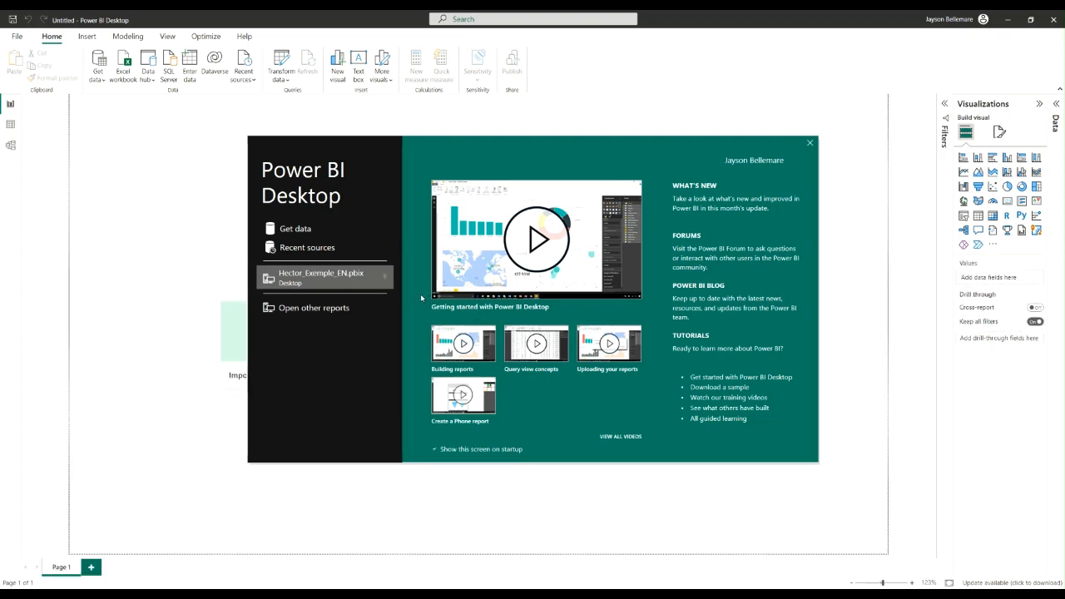
left_click(329, 276)
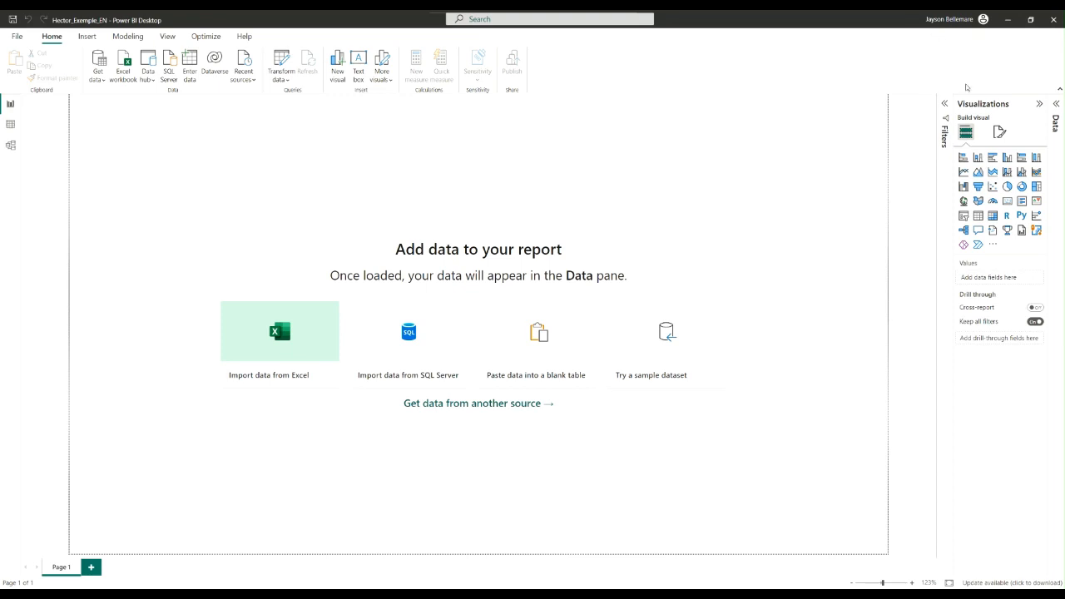
Expand the report's Data pane and open the Power Query Editor to transform data
left_click(1057, 105)
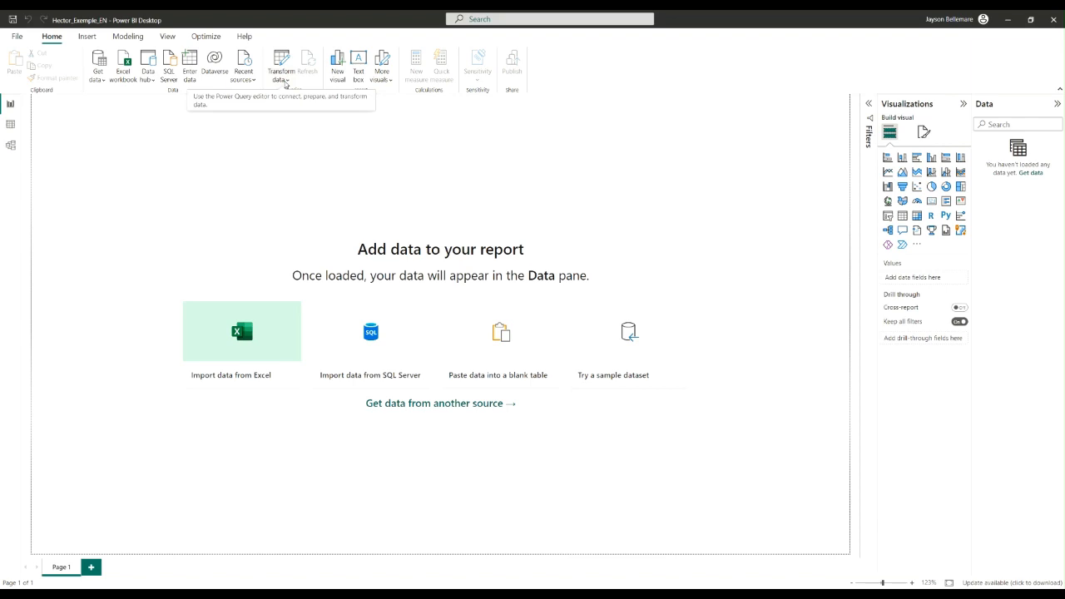
left_click(285, 84)
left_click(301, 97)
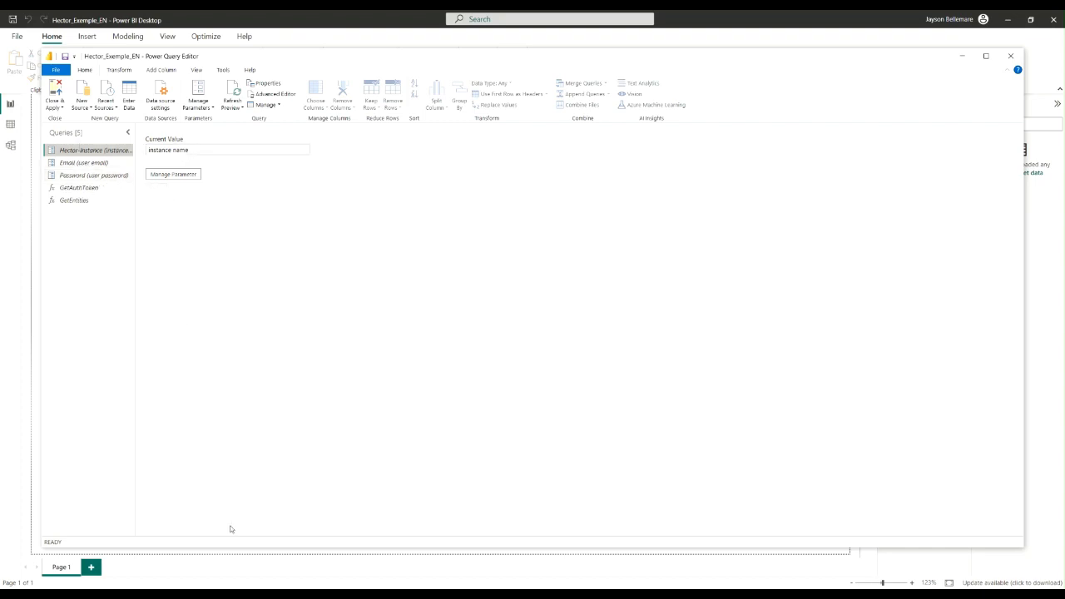
Set the Hector-Instance parameter's current value to demo_education, copied from the Notepad file
left_click(226, 594)
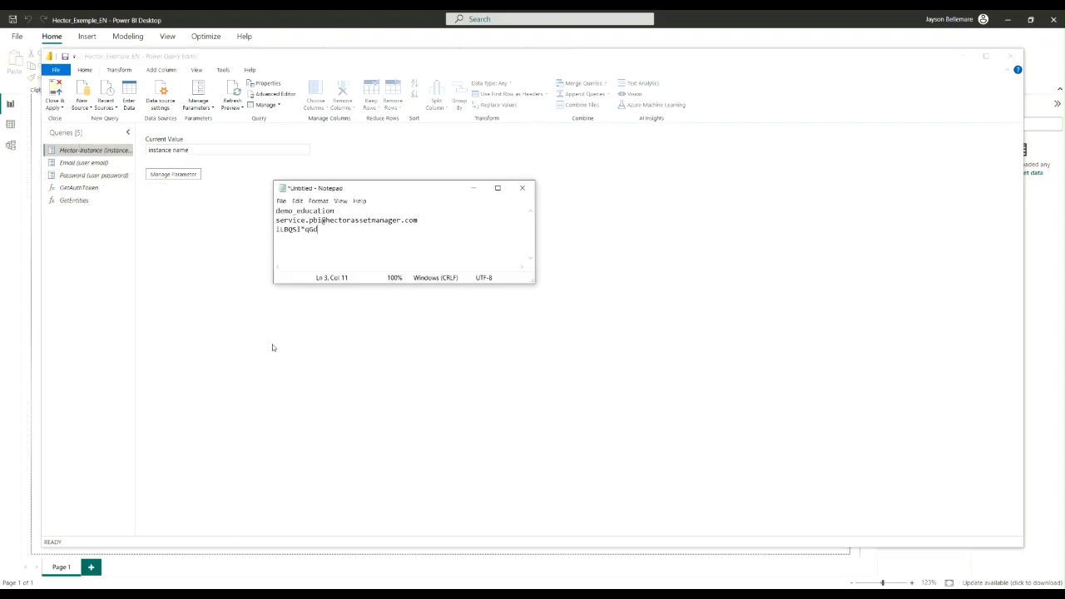
left_click_drag(338, 213, 264, 212)
key("ctrl+c")
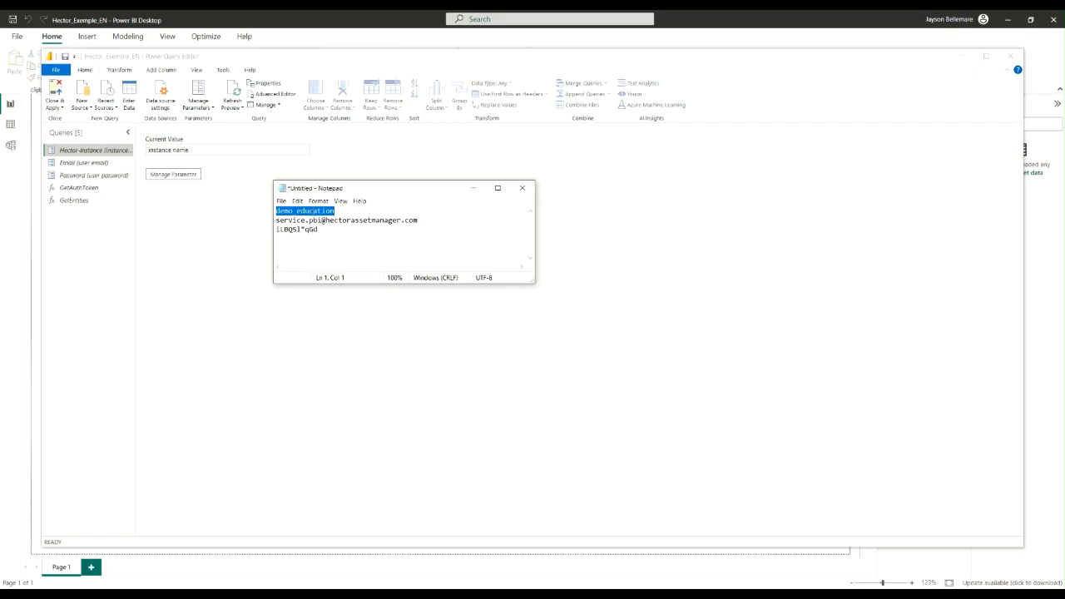
left_click(199, 150)
key("ctrl+a")
key("ctrl+v")
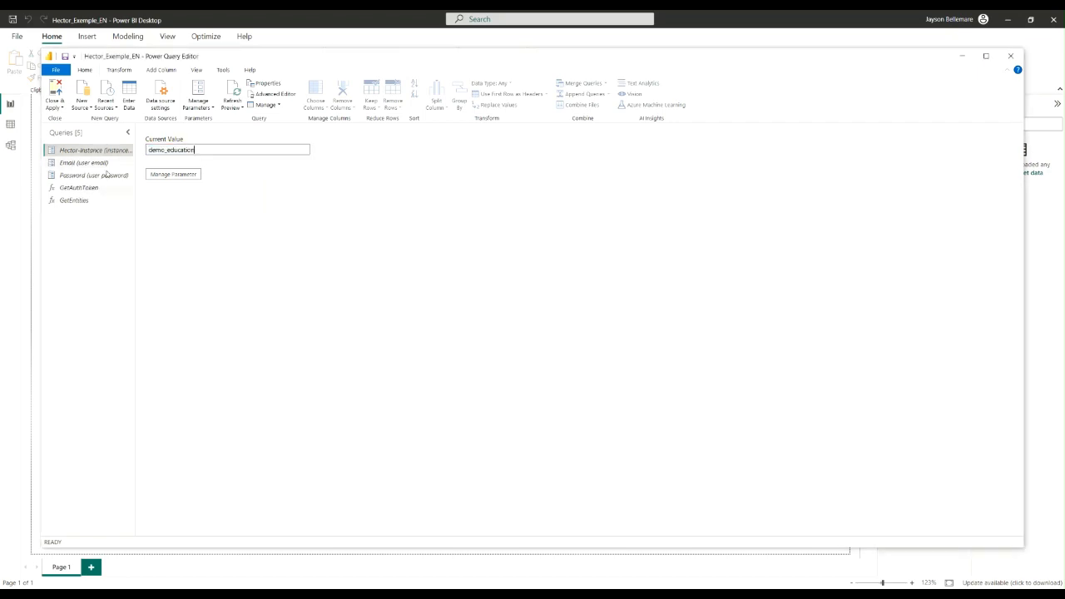
Set the Email parameter's current value to the service account's e-mail address copied from the Notepad file
left_click(102, 164)
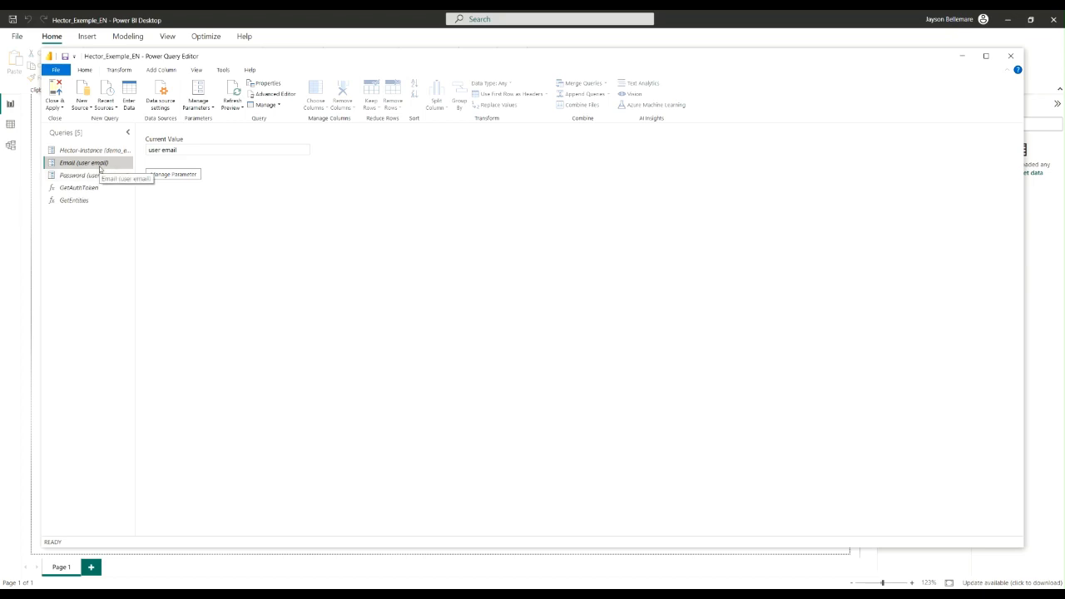
left_click(192, 594)
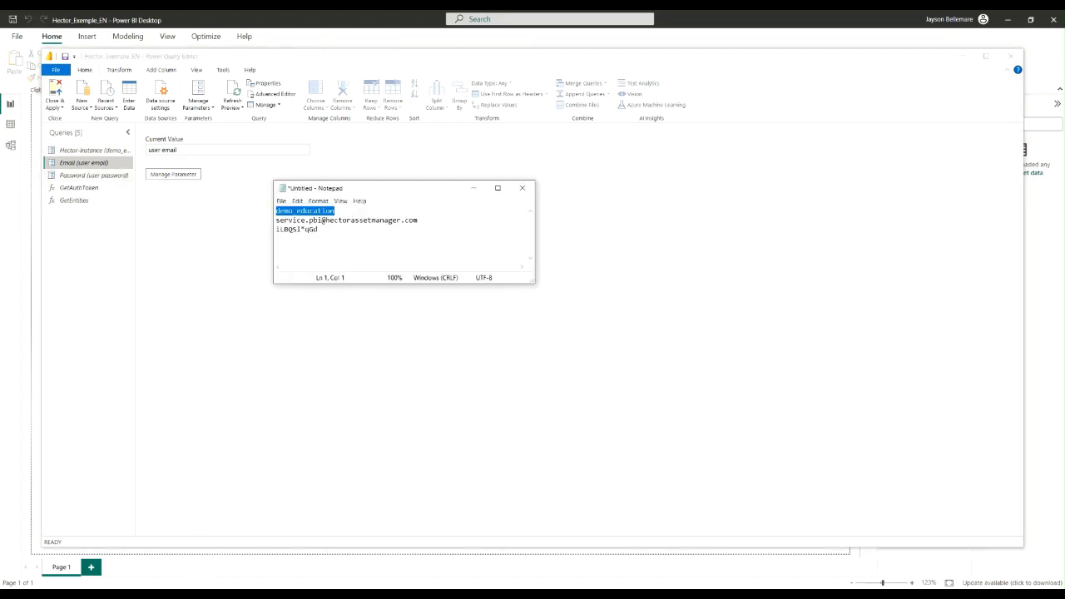
left_click_drag(419, 221, 268, 221)
key("ctrl+c")
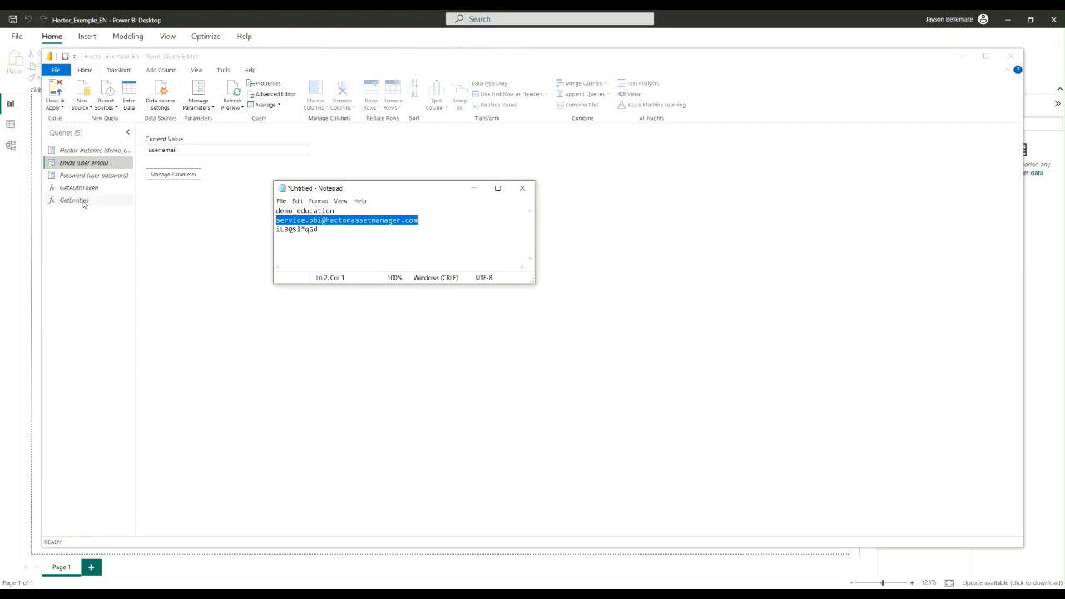
left_click(201, 149)
key("ctrl+a")
key("ctrl+v")
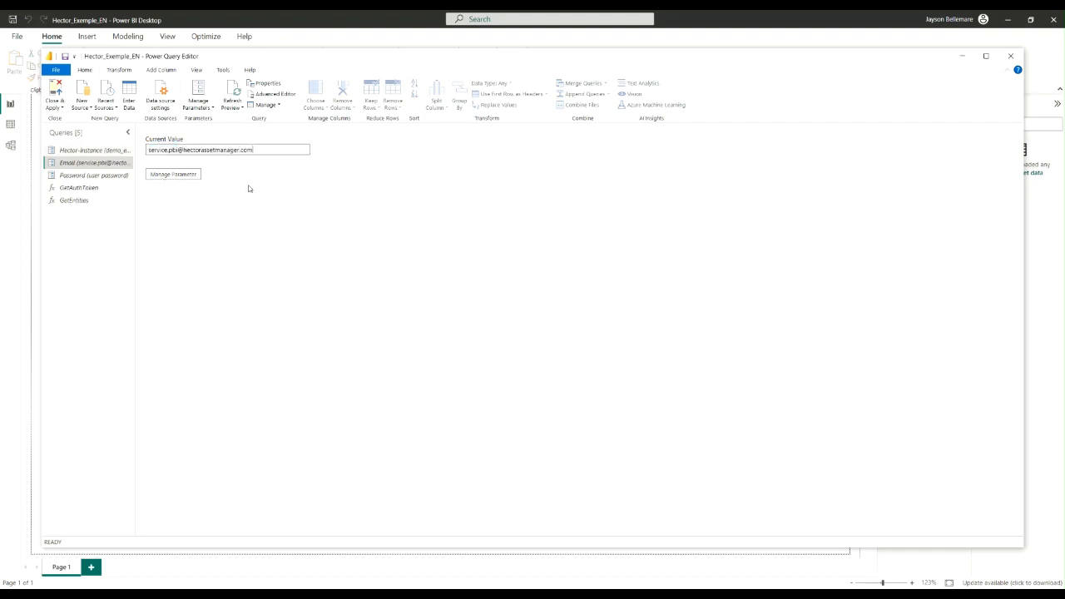
Set the Password parameter's current value to the service account's password copied from the Notepad file
key("alt+Tab")
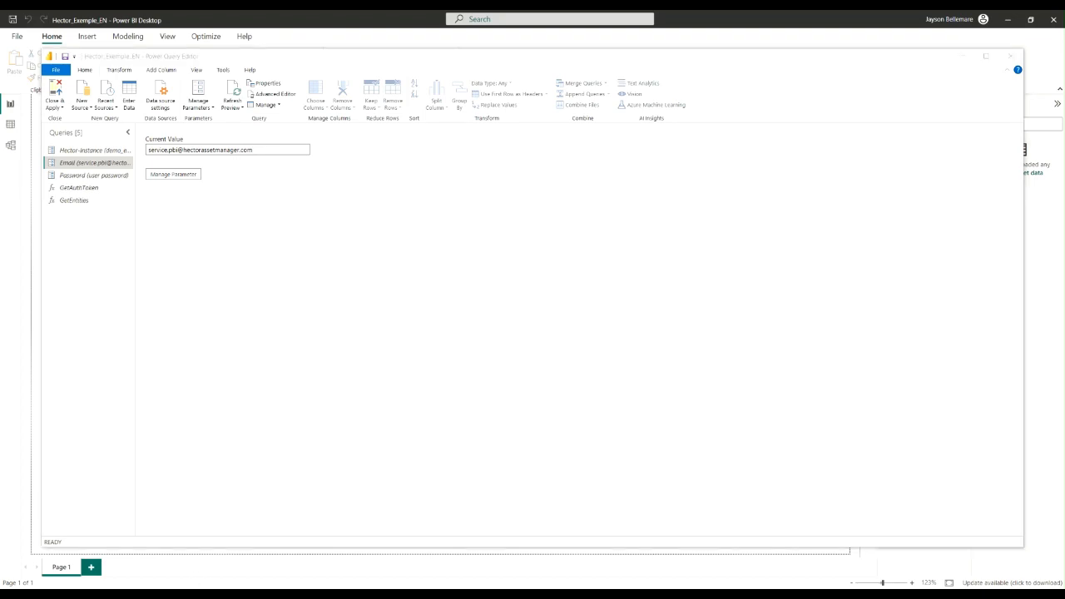
left_click_drag(320, 230, 264, 231)
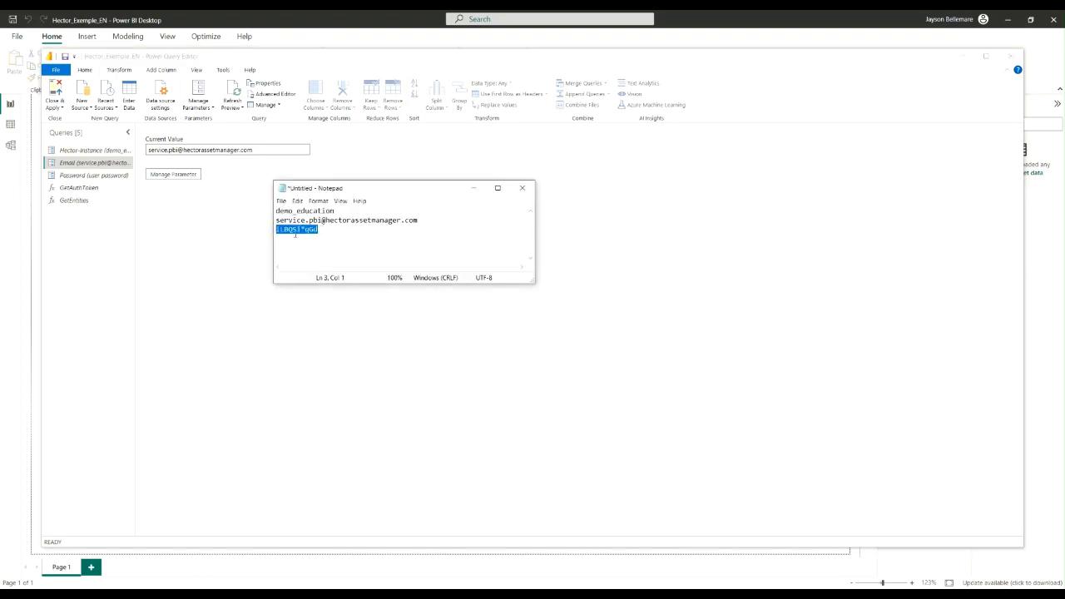
key("alt+Tab")
left_click(104, 178)
triple_click(207, 150)
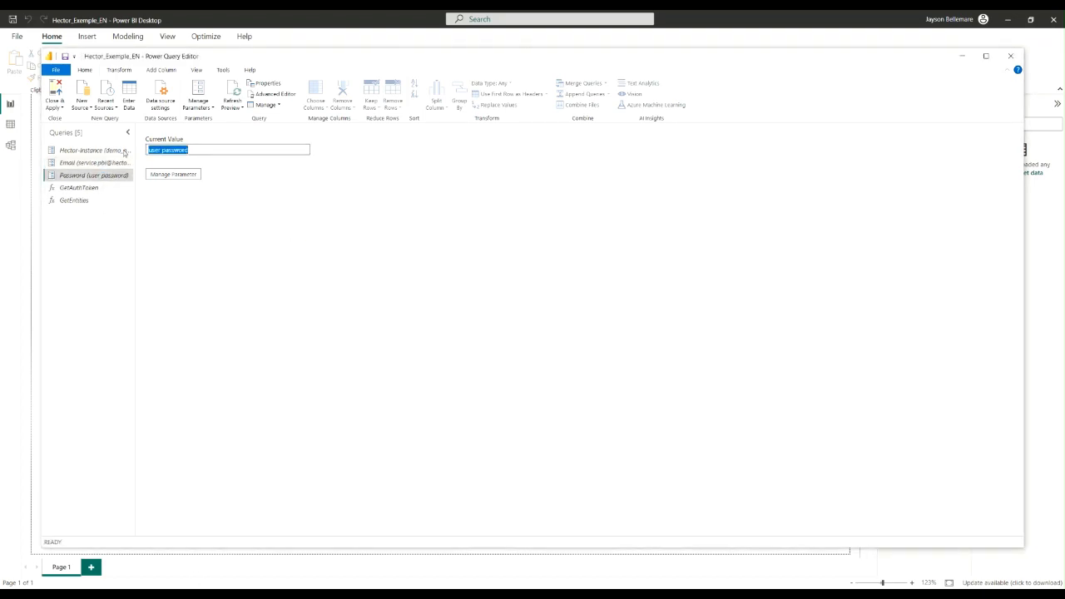
key("ctrl+v")
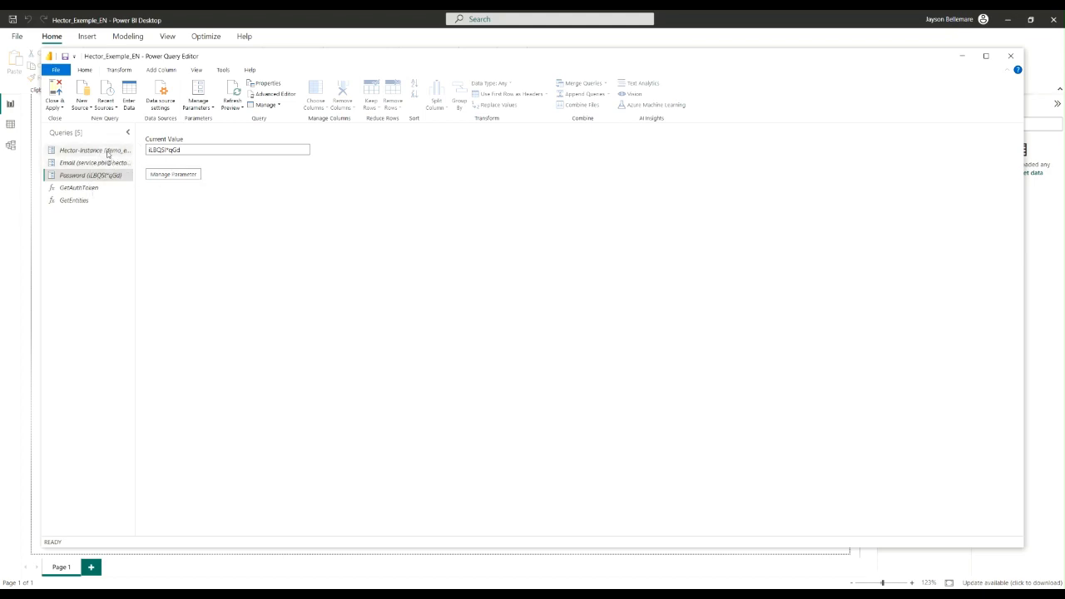
left_click(95, 189)
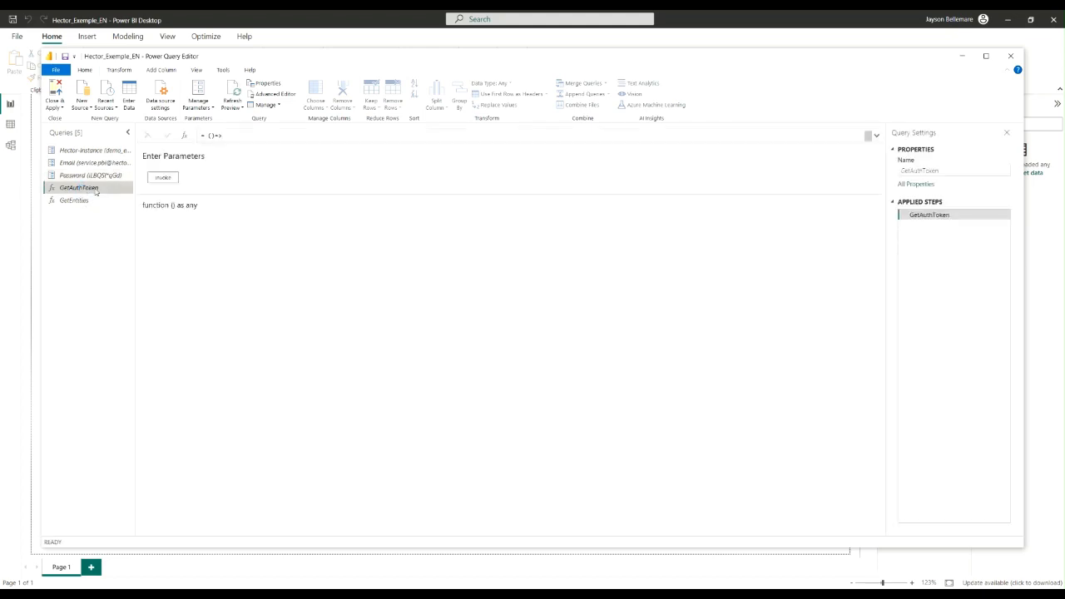
left_click(164, 179)
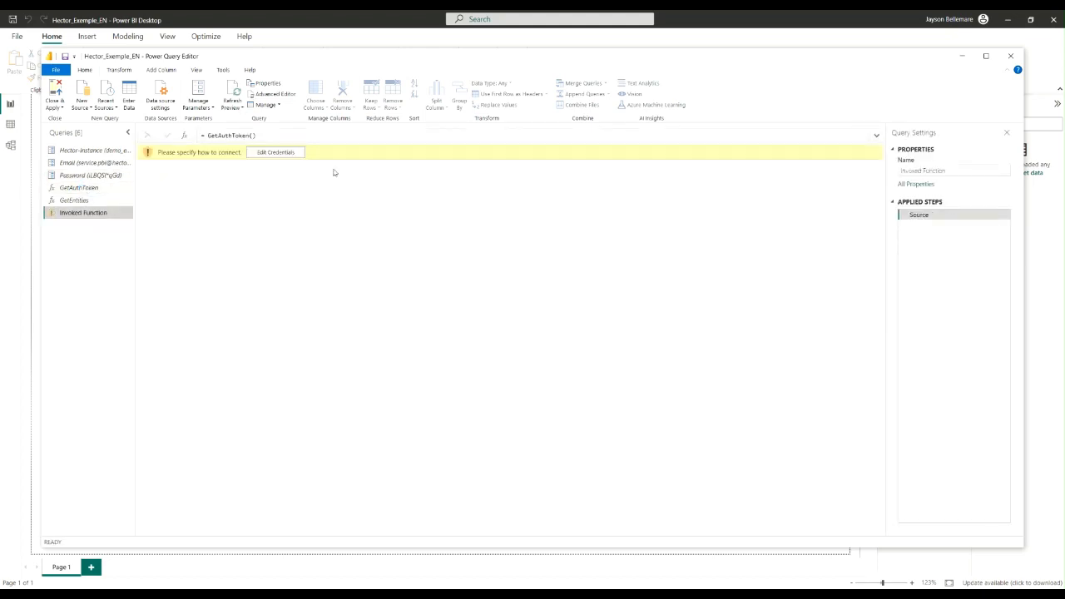
left_click(275, 153)
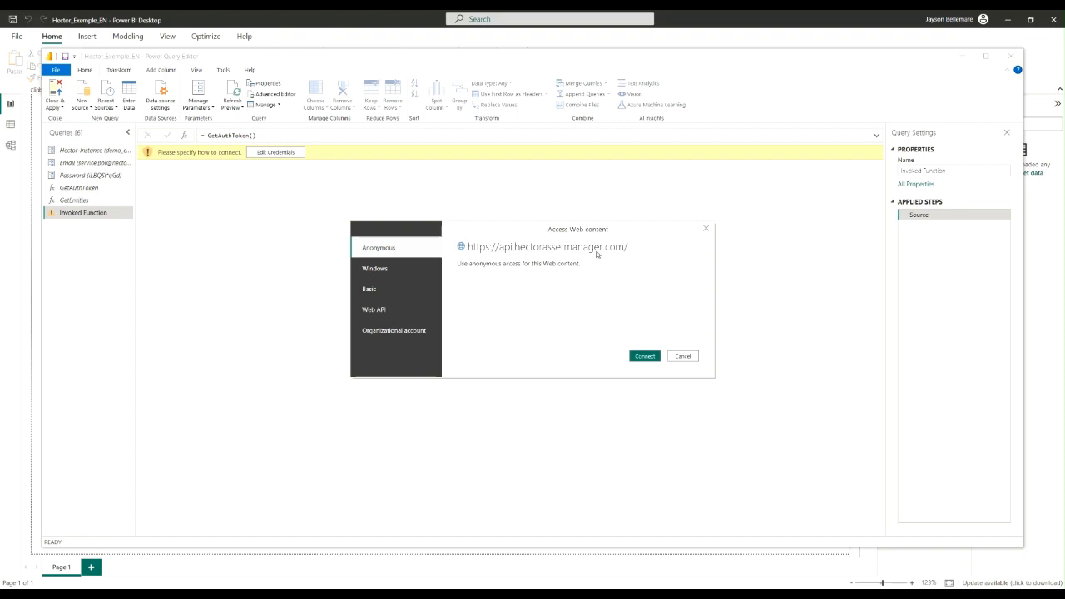
left_click(646, 361)
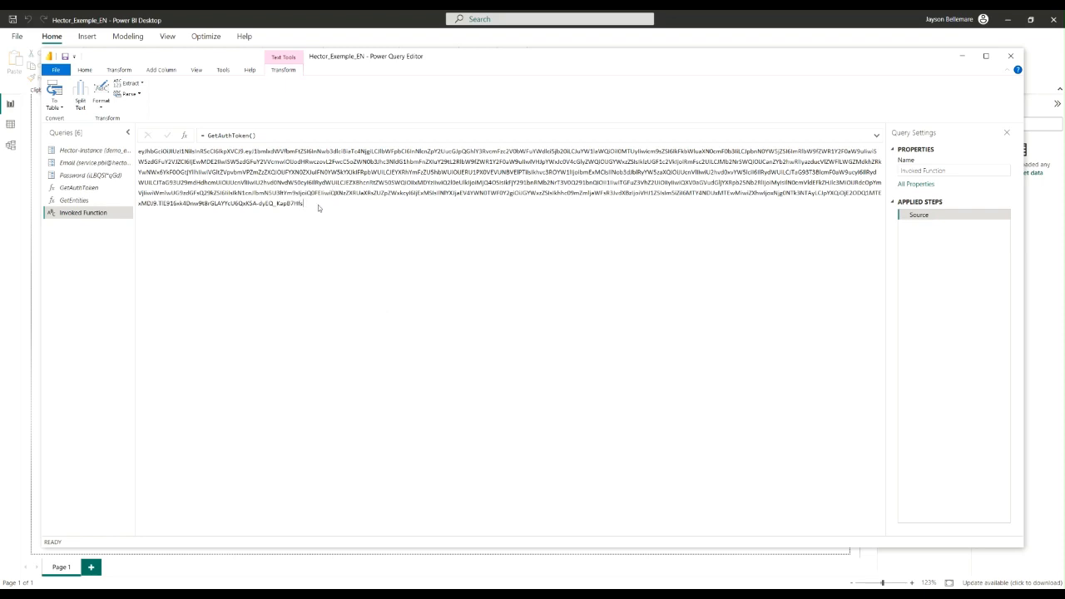
Inspect the returned token text, and delete the Invoked Function query
left_click_drag(318, 205, 244, 151)
left_click_drag(127, 164, 131, 153)
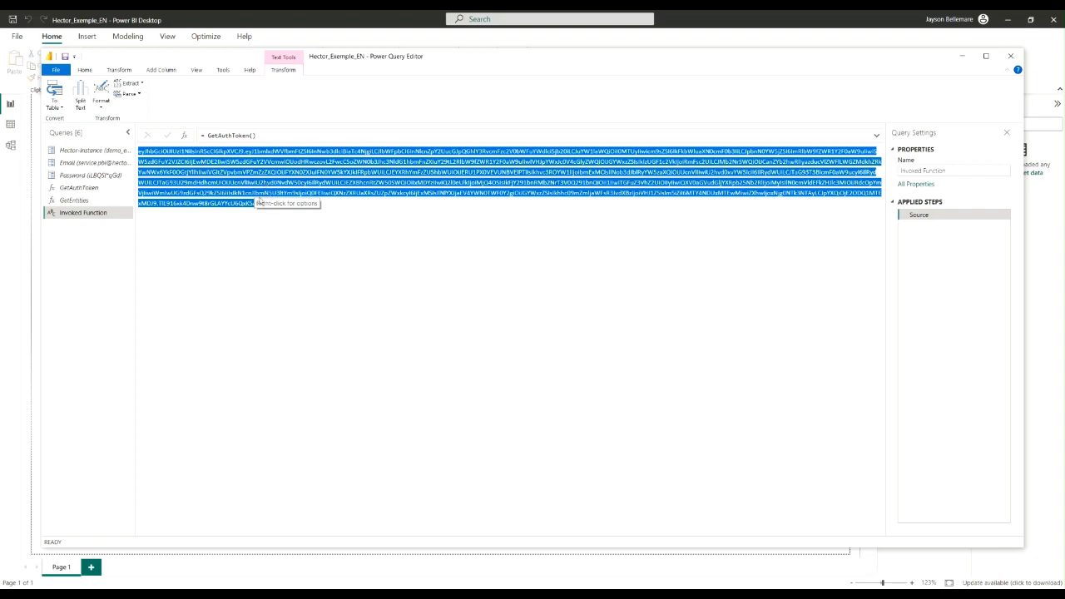
left_click(245, 193)
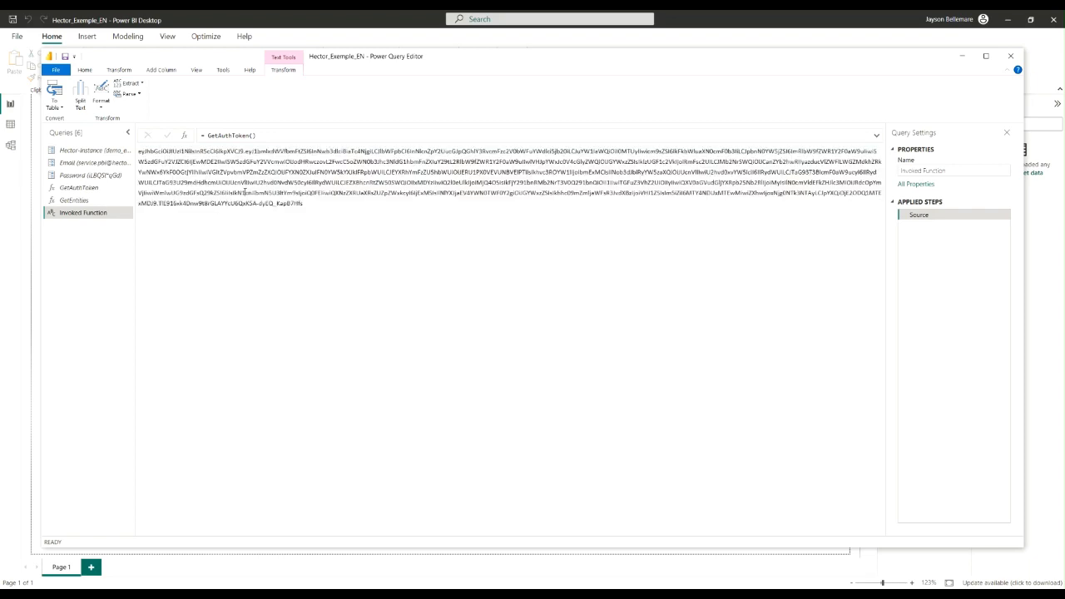
right_click(84, 216)
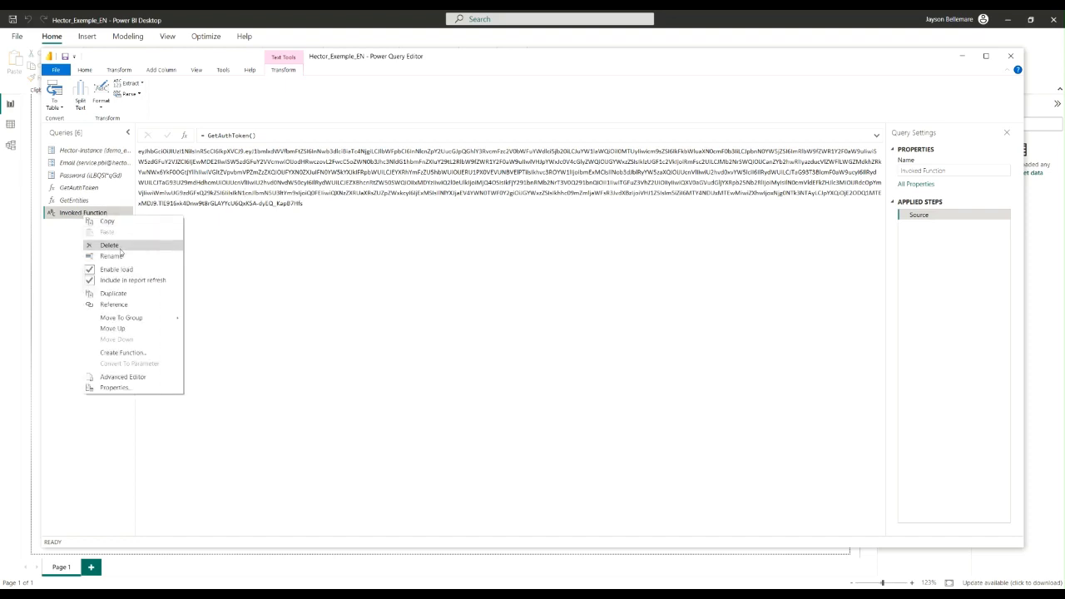
left_click(119, 249)
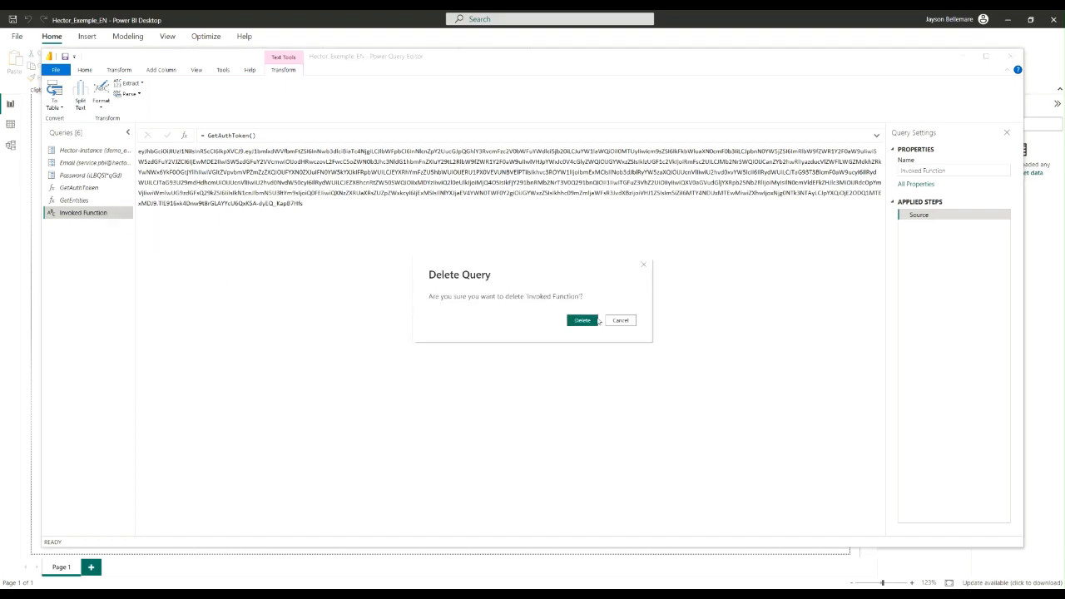
left_click(583, 321)
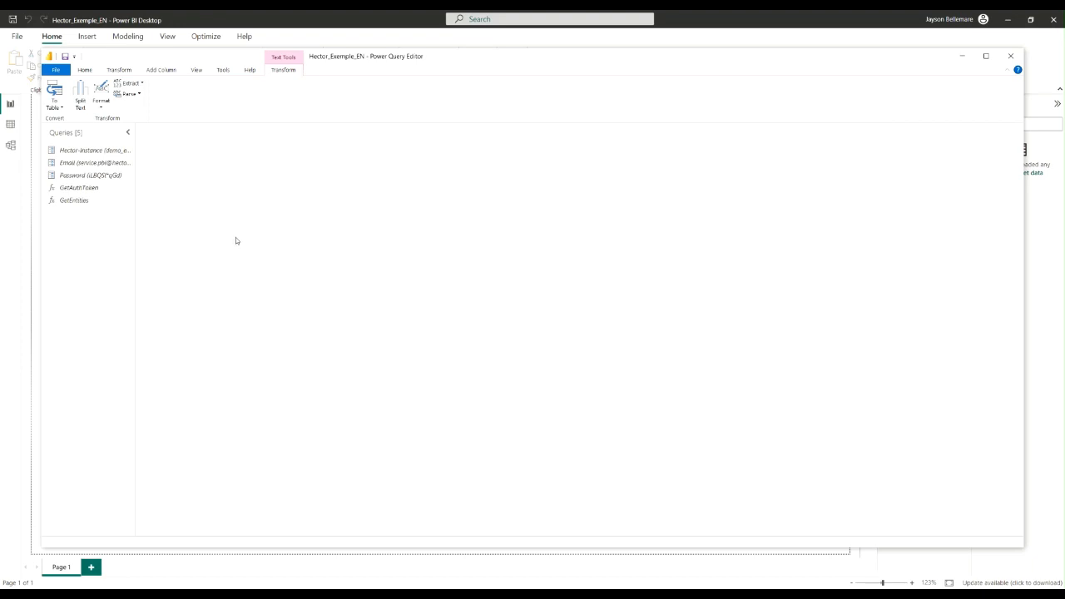
Examine the GetAuthToken function's code in the Advanced Editor, including the API address and accessToken field, and close it without changes
left_click(90, 191)
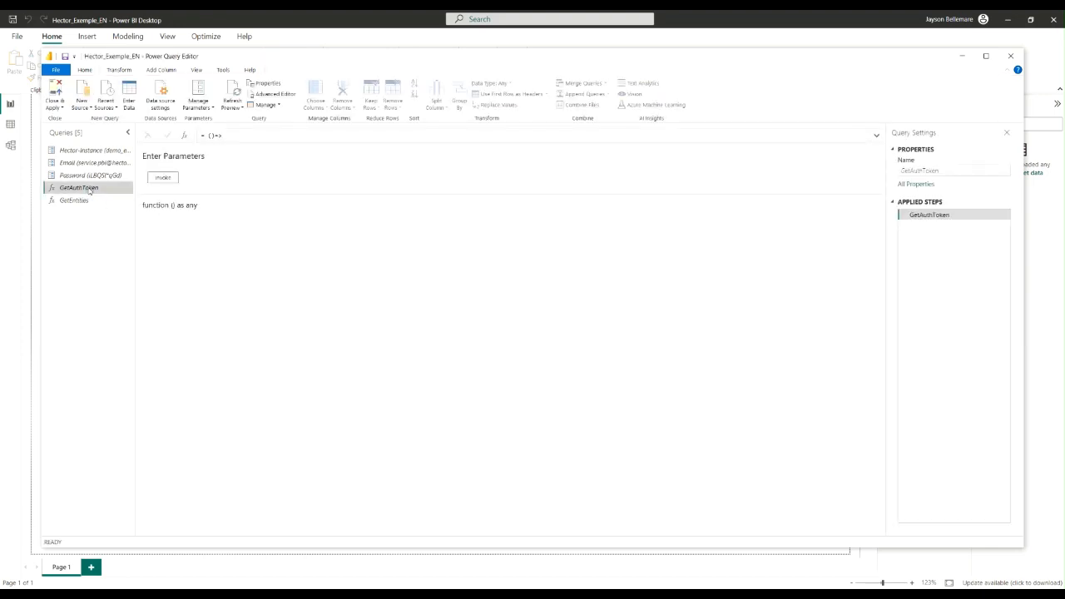
right_click(90, 191)
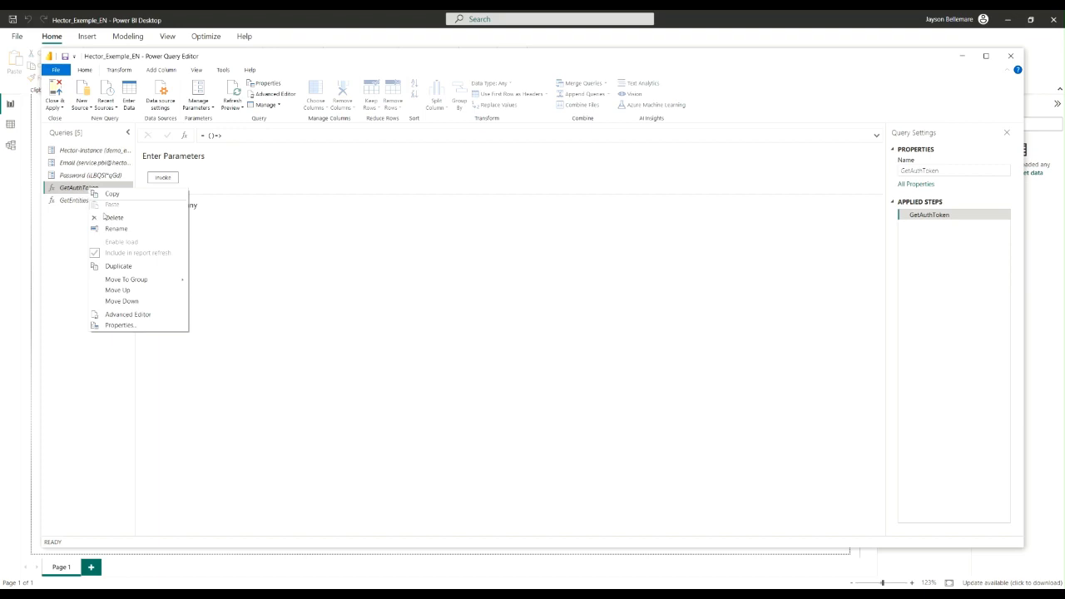
left_click(129, 315)
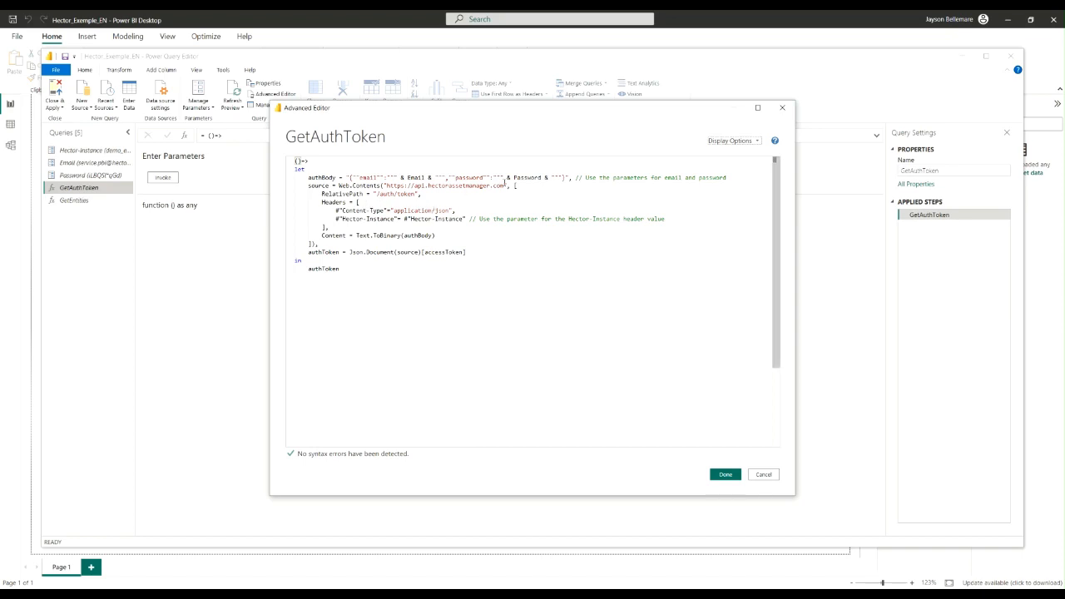
left_click_drag(505, 184, 380, 196)
left_click_drag(464, 251, 425, 252)
left_click(764, 474)
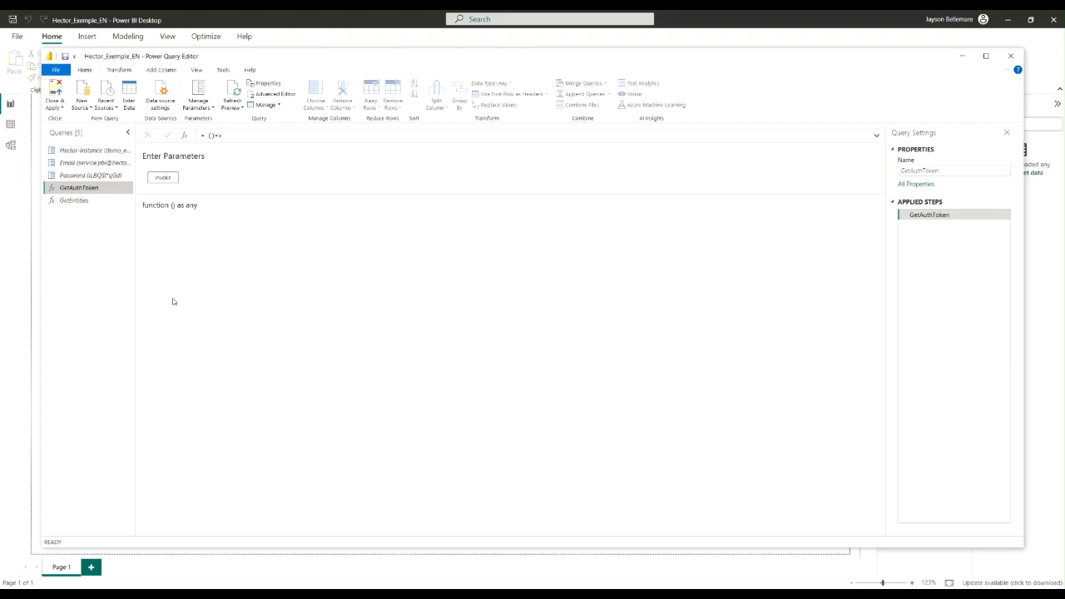
Invoke the GetEntities function with the relativePath parameter set to users
left_click(74, 201)
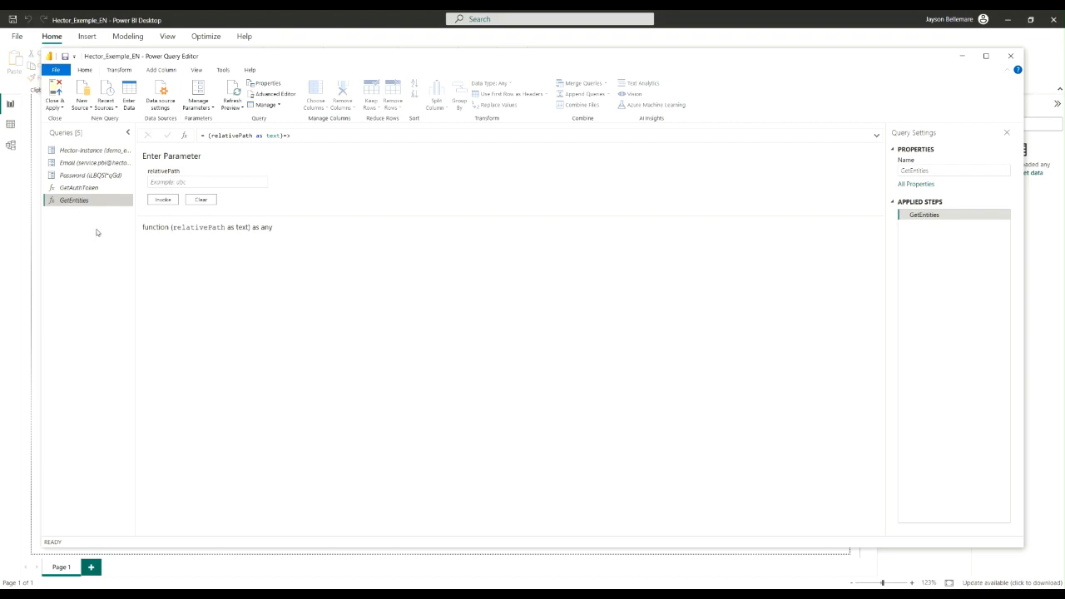
left_click(182, 181)
left_click(190, 182)
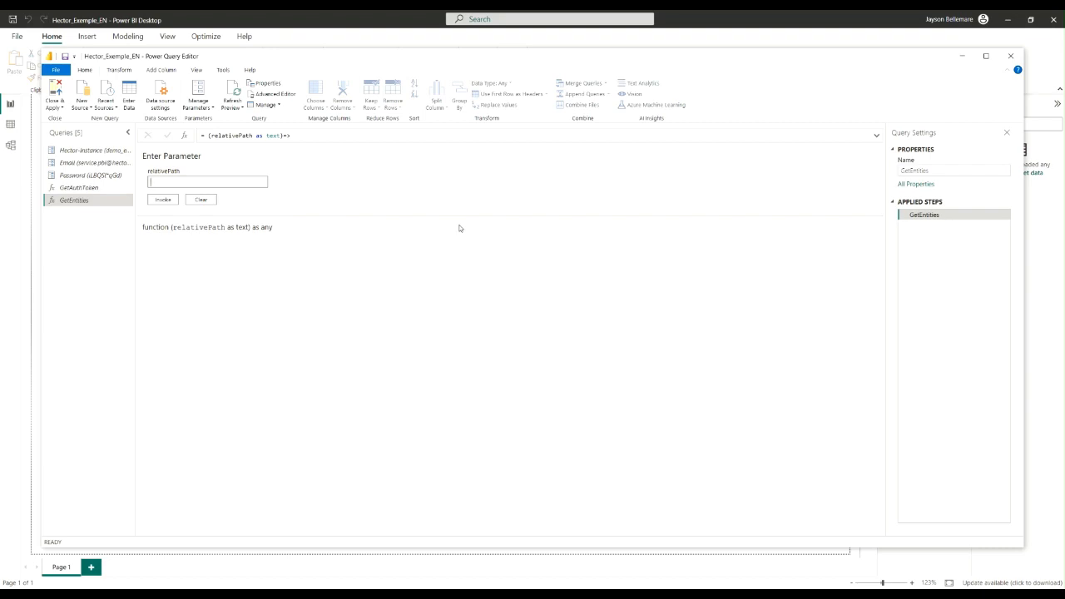
type("users")
left_click(162, 201)
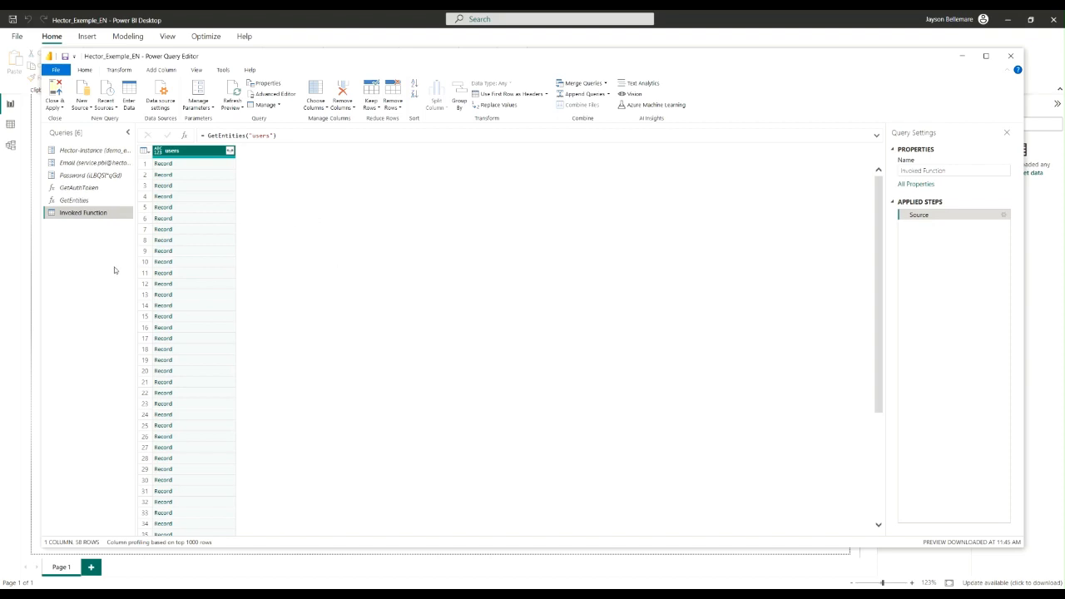
Rename the Invoked Function query as Users
right_click(91, 215)
key("Escape")
type("Users")
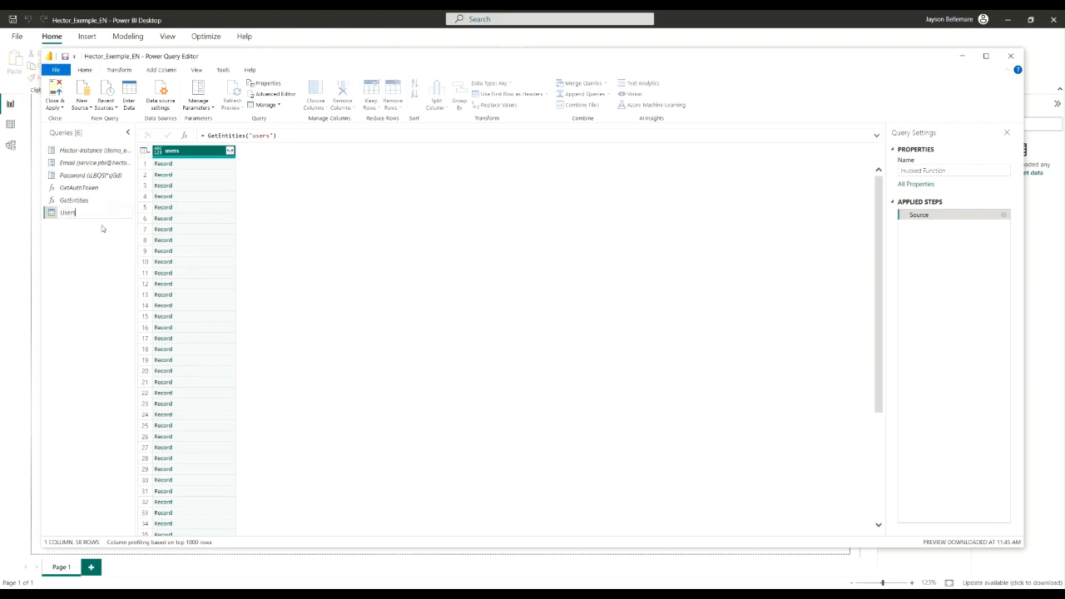
key("Return")
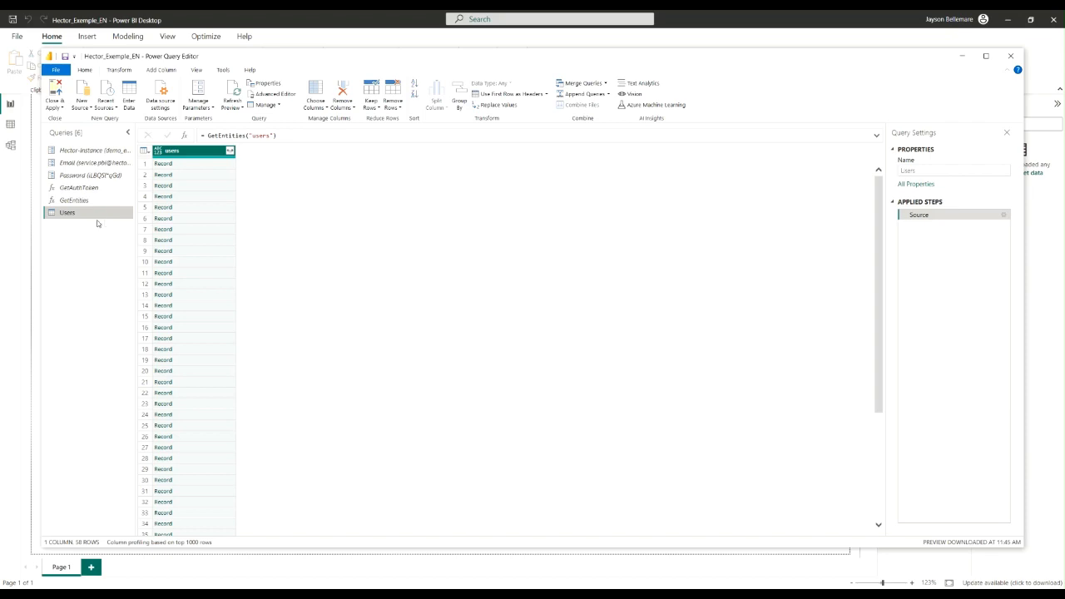
Expand the users record column into all its fields, keeping the original column name as prefix, and look through the resulting columns
left_click(231, 152)
scroll(142, 215, "down", 3)
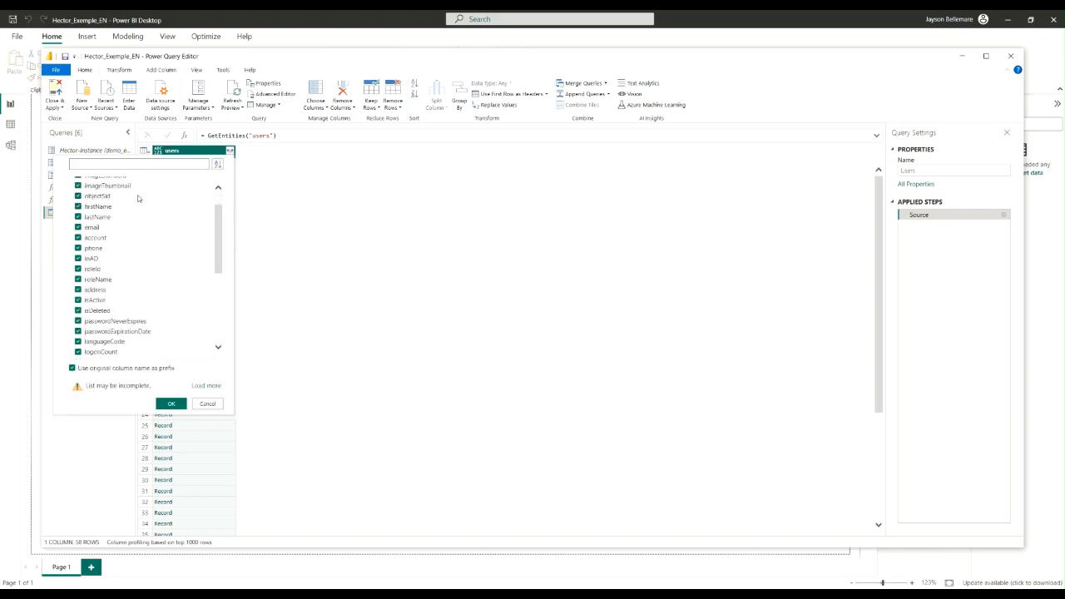
left_click(173, 403)
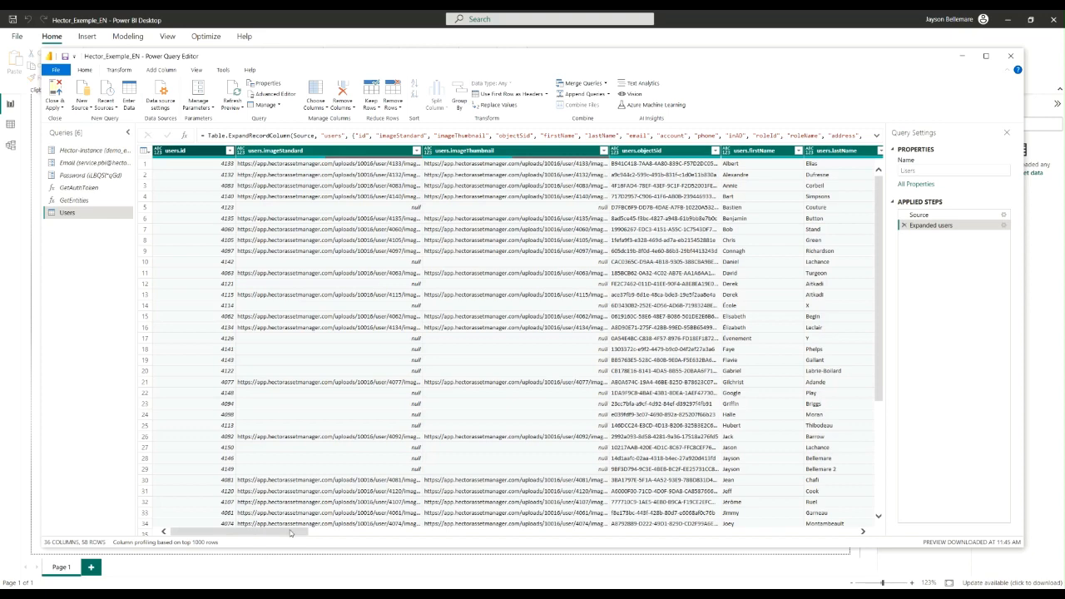
left_click_drag(290, 533, 348, 536)
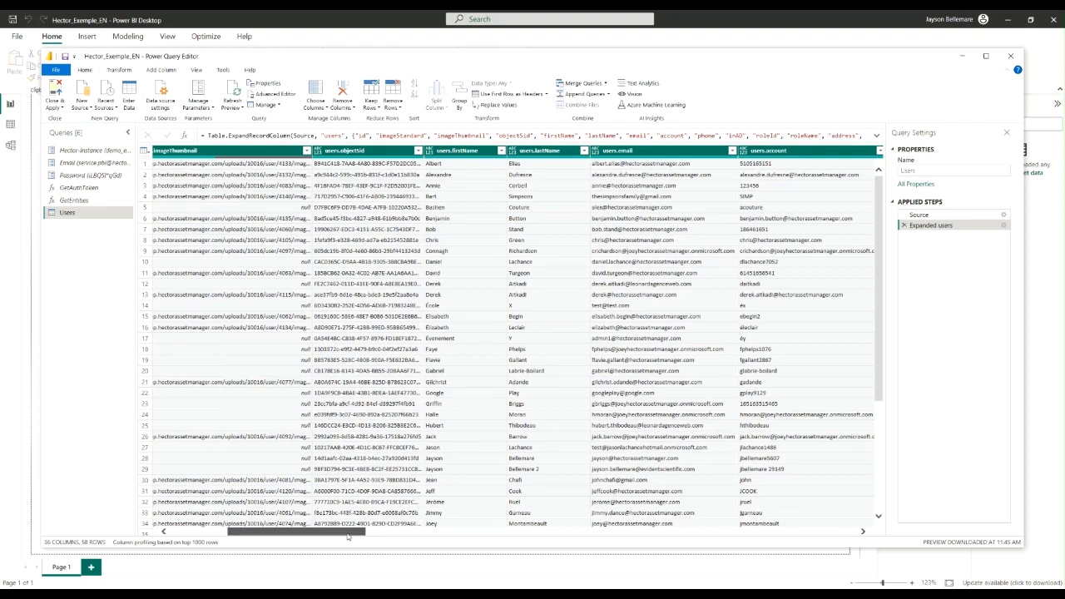
left_click_drag(348, 537, 291, 533)
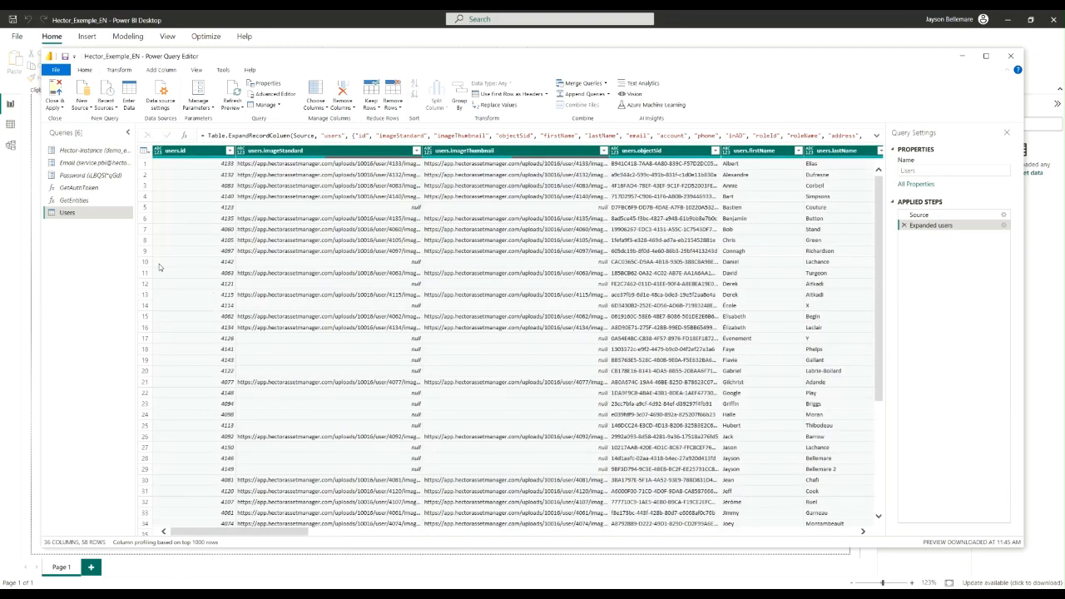
Invoke the GetEntities function with the relativePath parameter set to assets
left_click(75, 201)
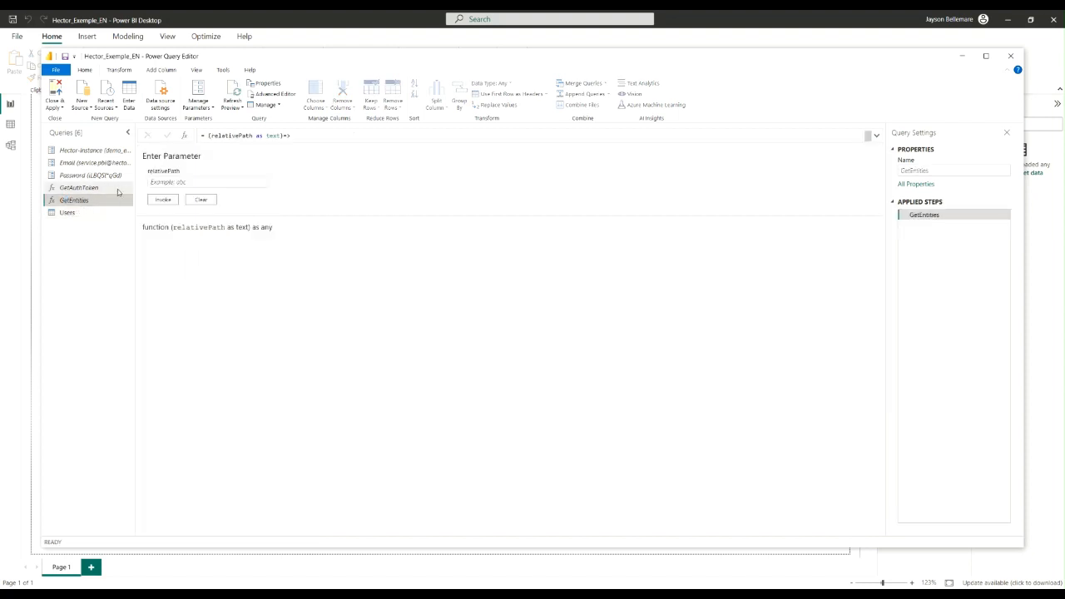
left_click(200, 181)
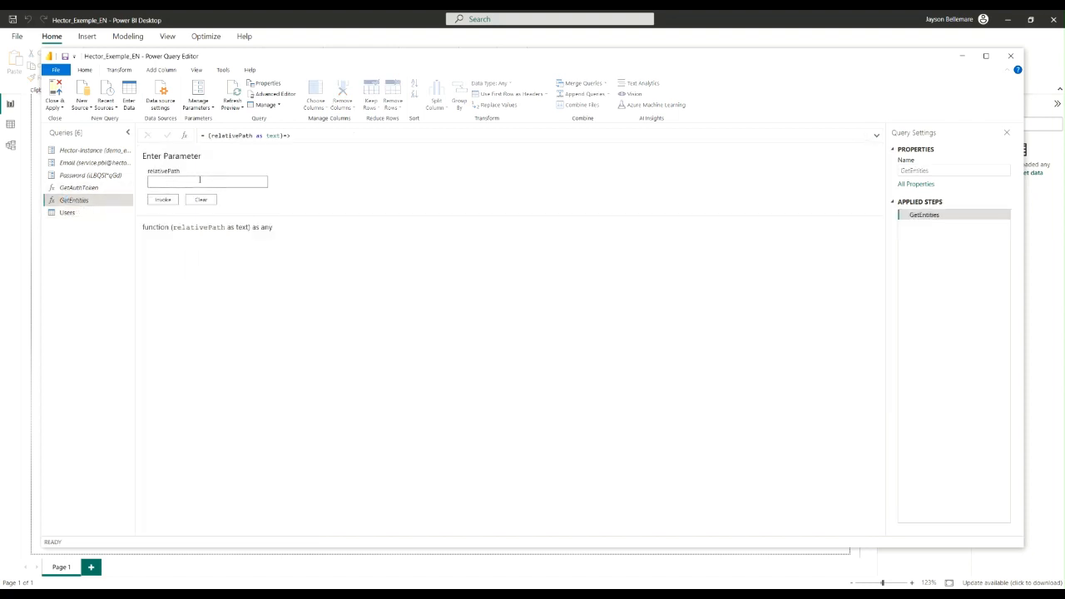
type("assets")
left_click(164, 199)
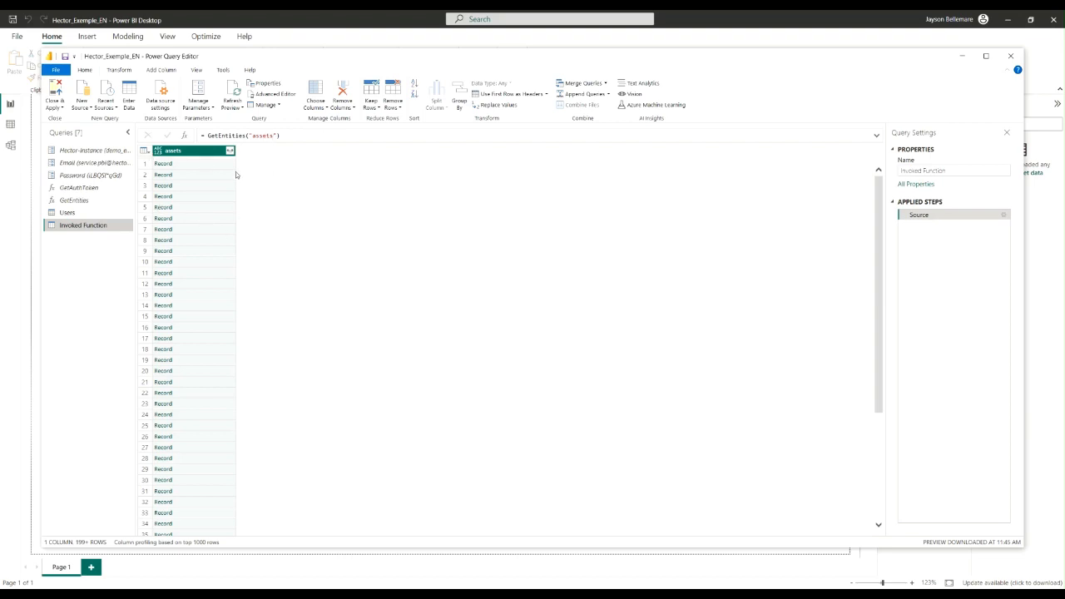
Expand the assets record column into all its fields with the original name as prefix, and check the expand options of assets.components
left_click(230, 151)
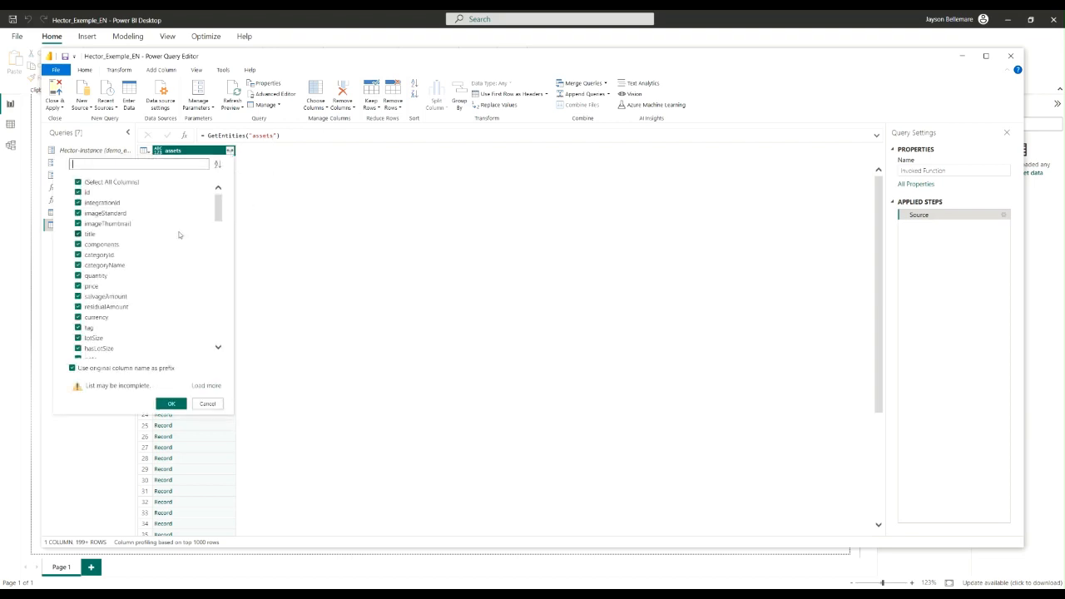
scroll(157, 295, "down", 5)
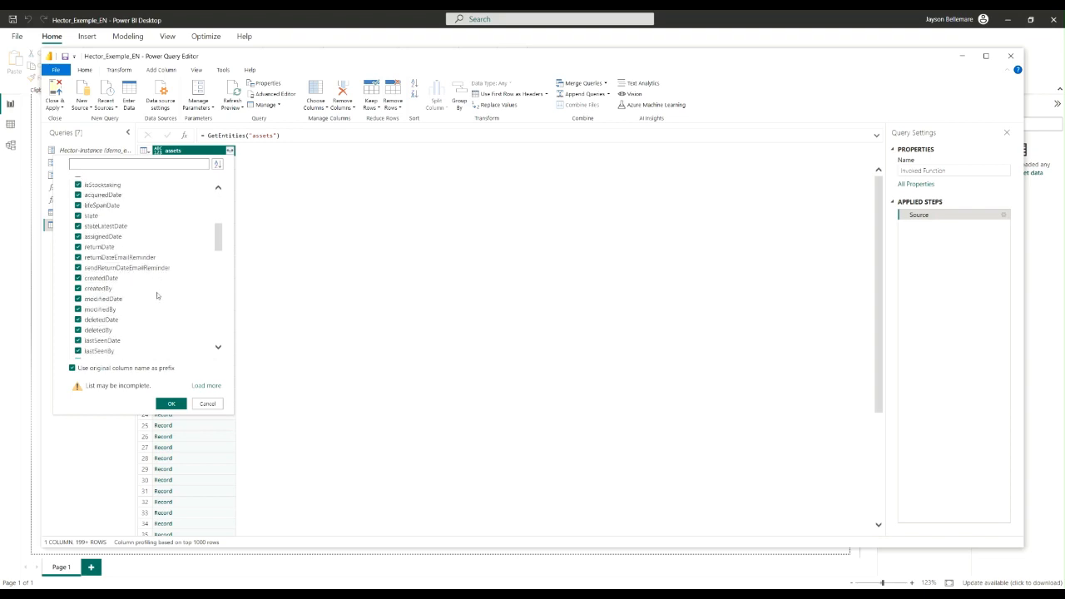
left_click(174, 404)
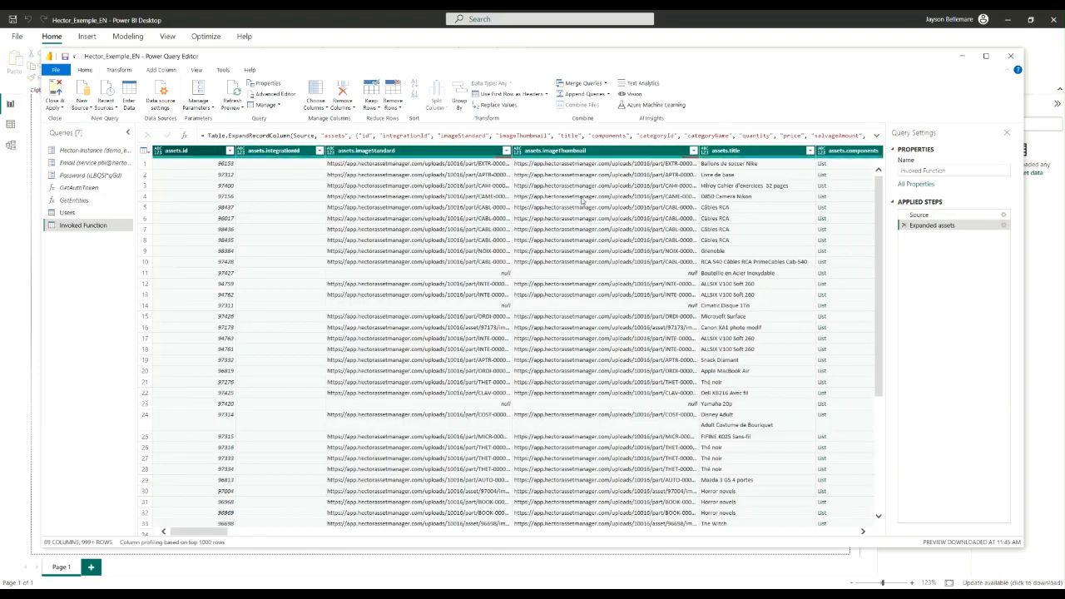
left_click_drag(196, 533, 228, 553)
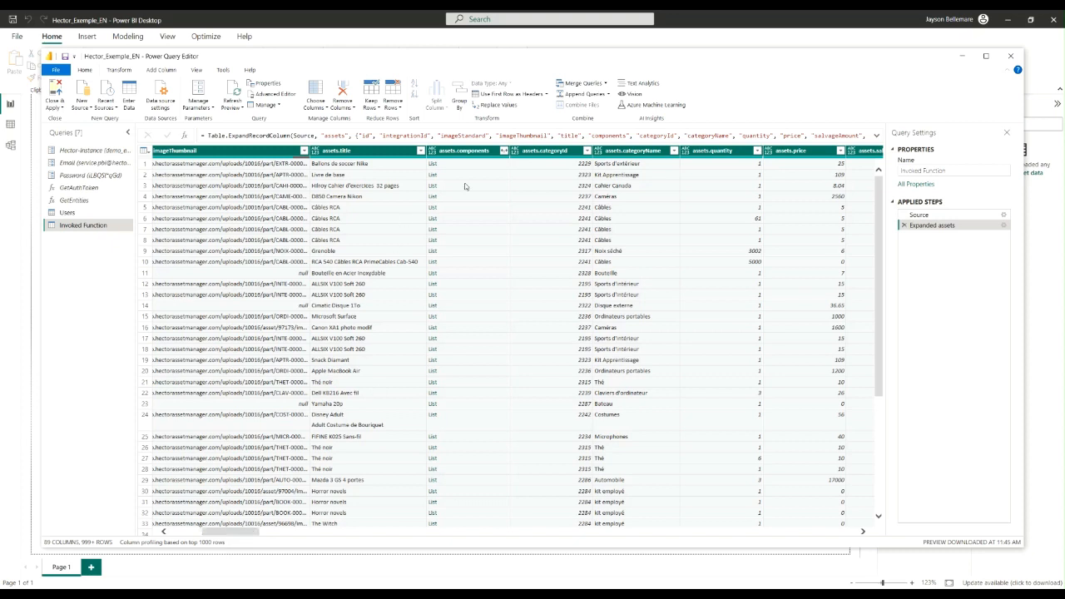
left_click(504, 151)
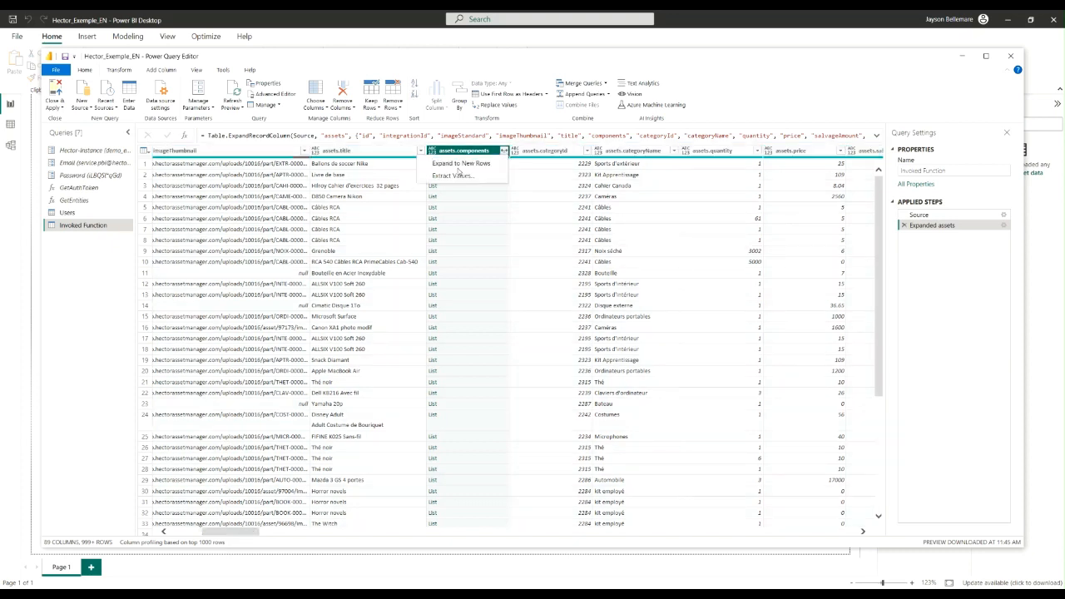
left_click(231, 533)
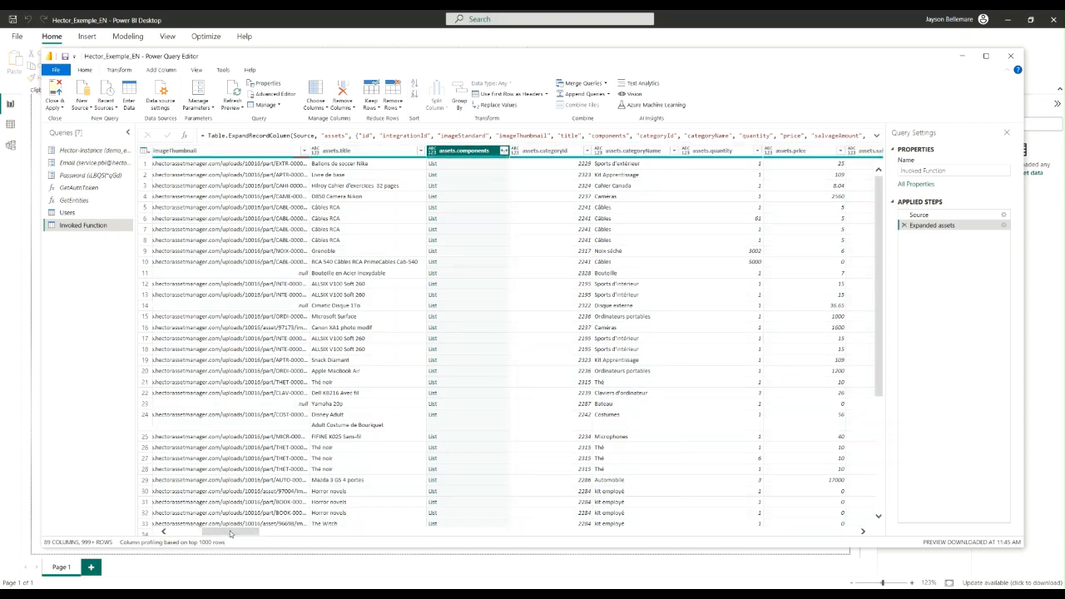
Rename the Invoked Function query as Assets
right_click(70, 226)
left_click(96, 265)
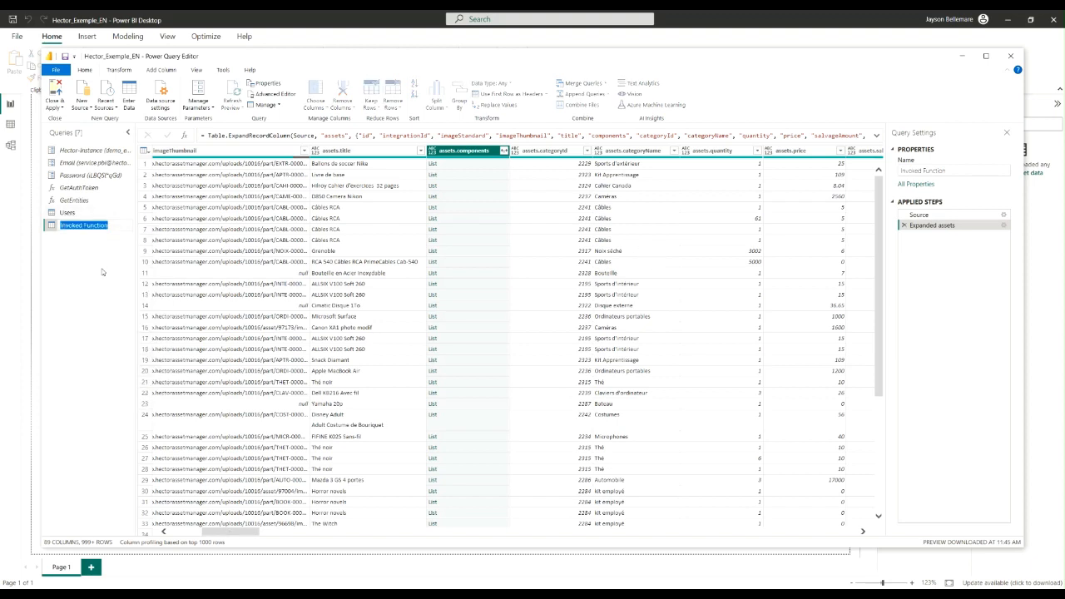
type("Assets")
key("Return")
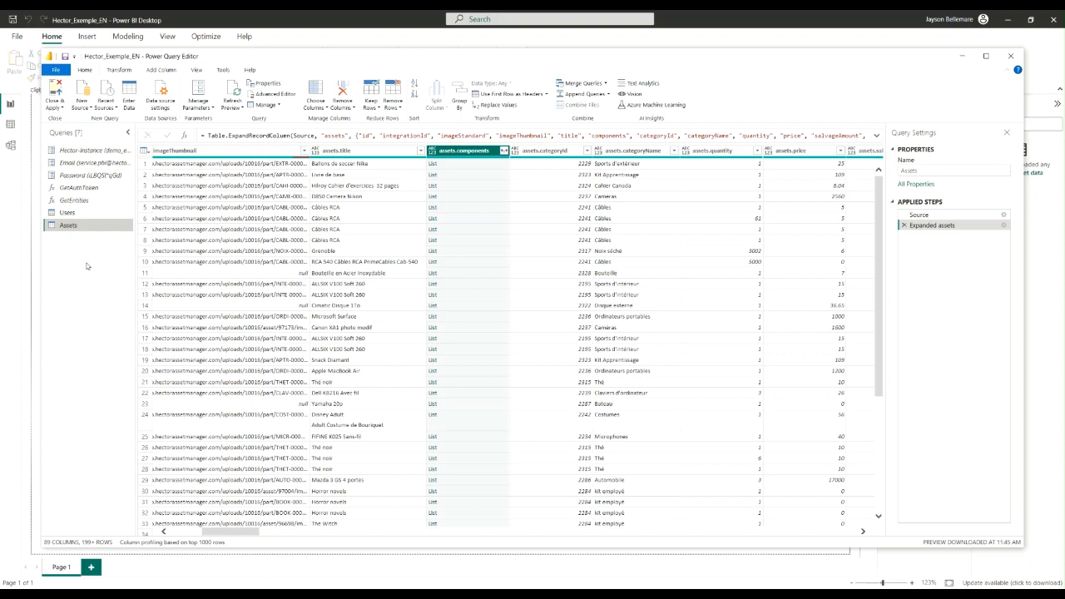
Select the GetEntities function, and switch to the Hector Asset Manager API Reference in Chrome to look through its list of resources
left_click(94, 204)
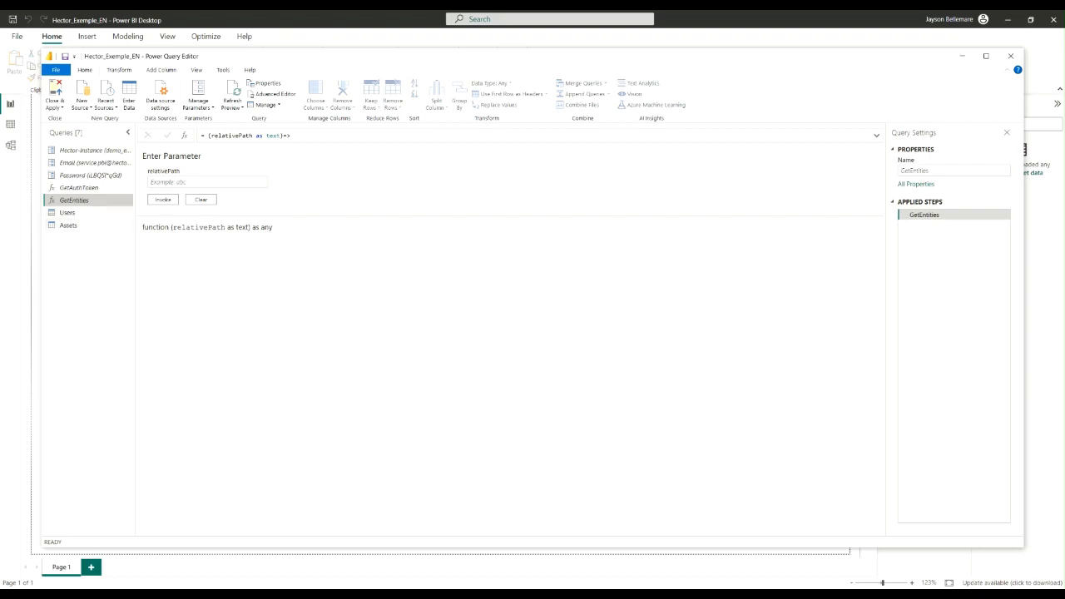
left_click(100, 596)
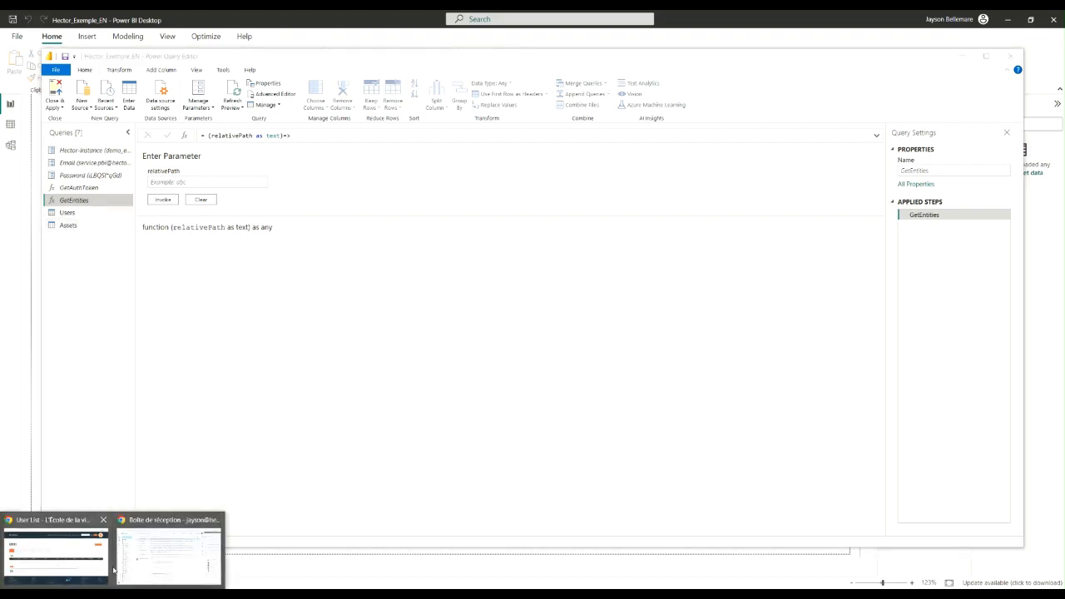
left_click(81, 565)
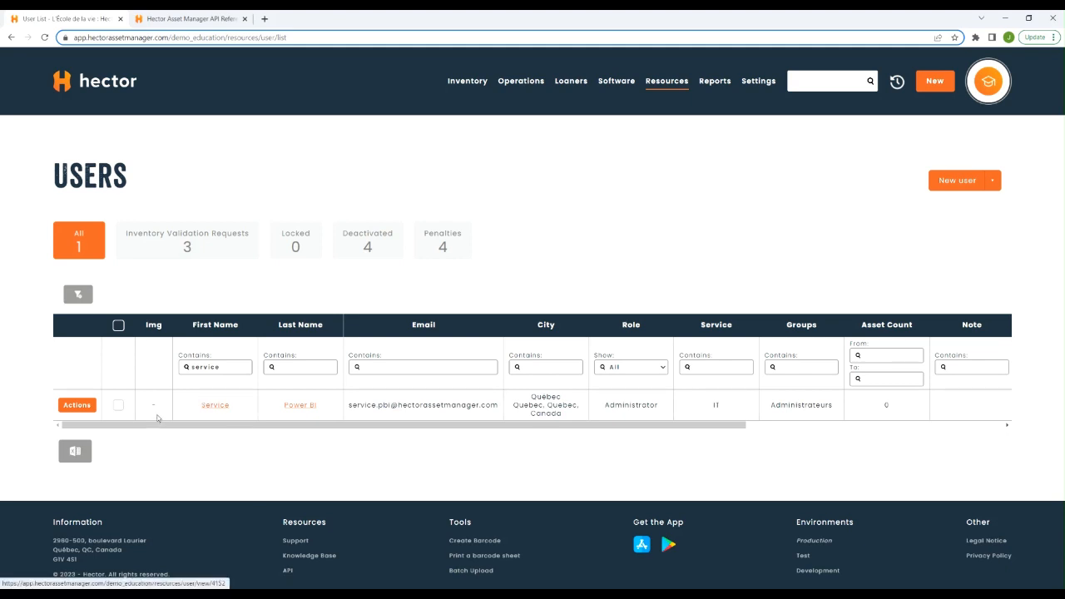
left_click(210, 17)
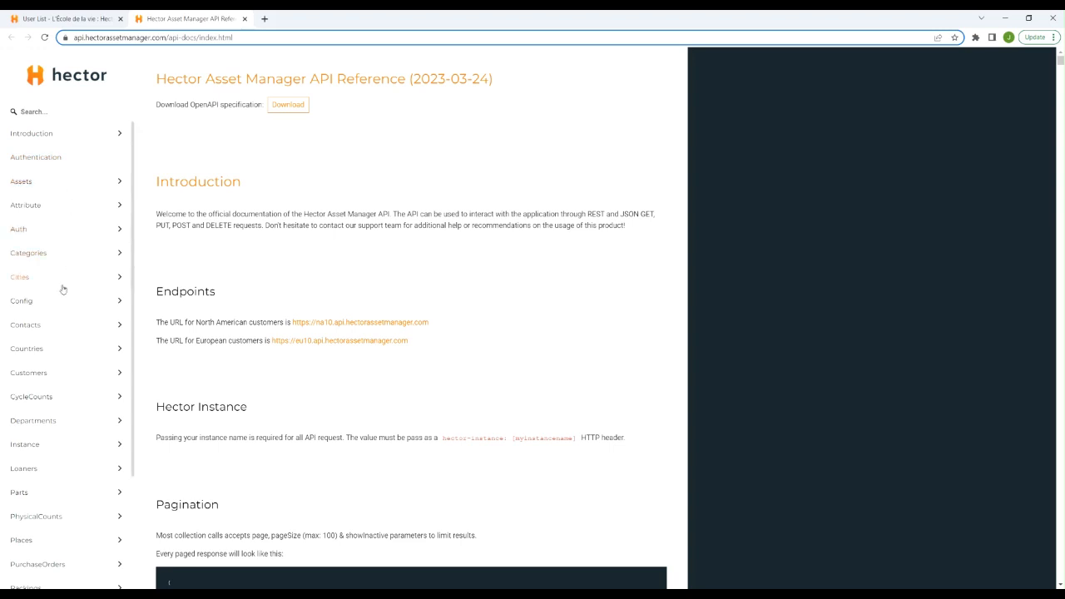
scroll(63, 339, "down", 1)
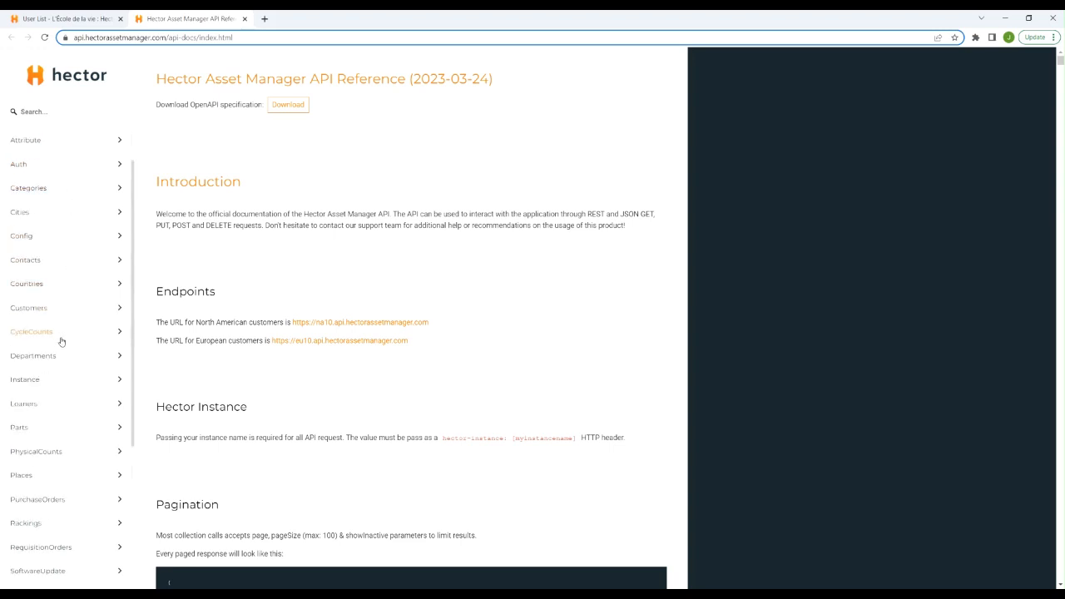
scroll(60, 339, "down", 2)
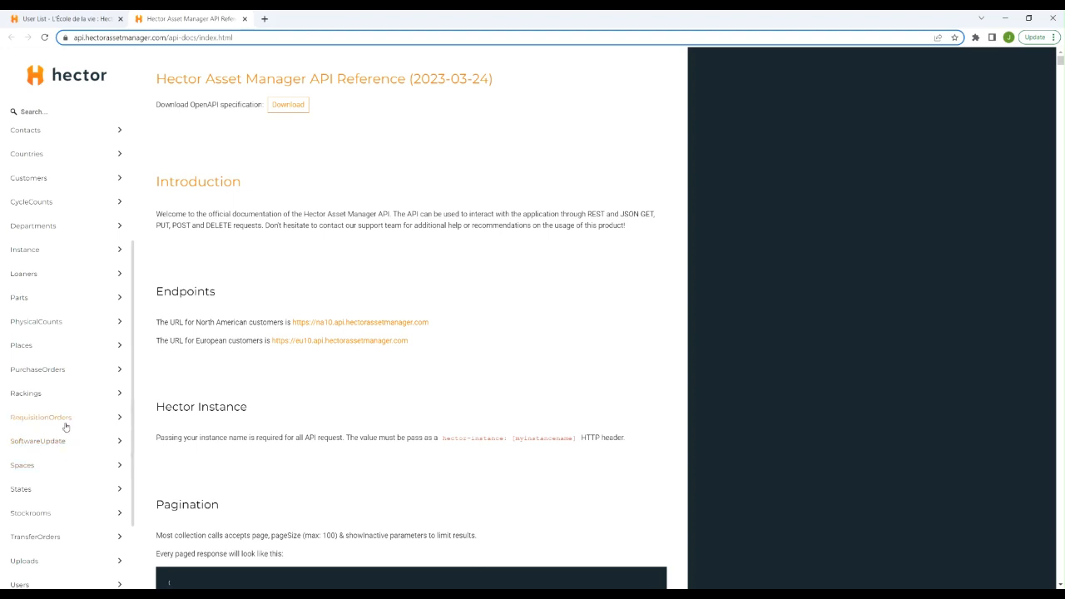
scroll(62, 431, "down", 1)
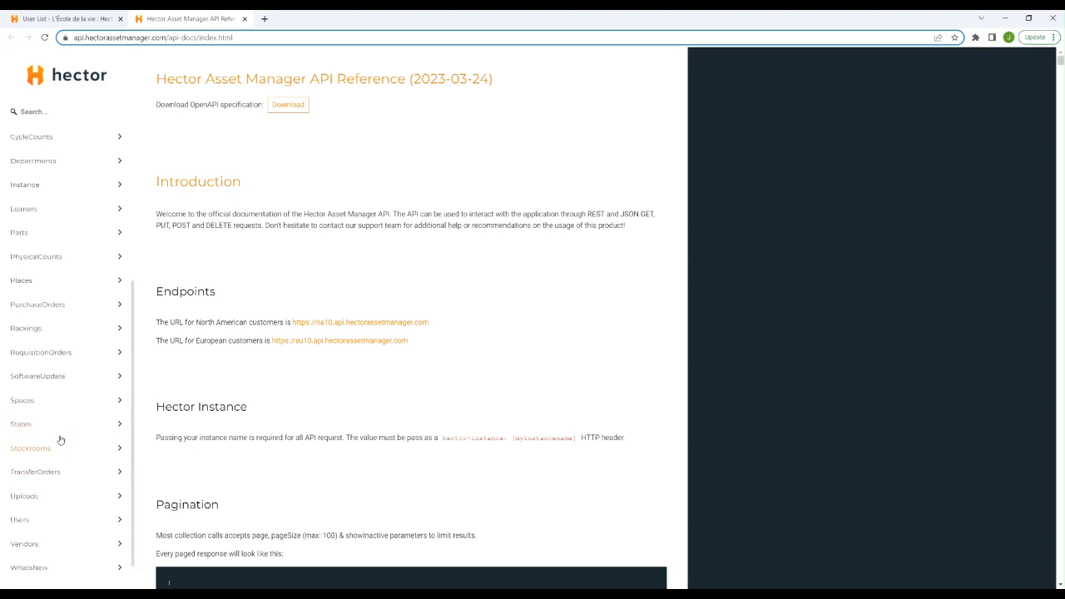
Examine the List all vendors endpoint under Vendors, including its path and full request URL
left_click(58, 552)
scroll(83, 507, "down", 2)
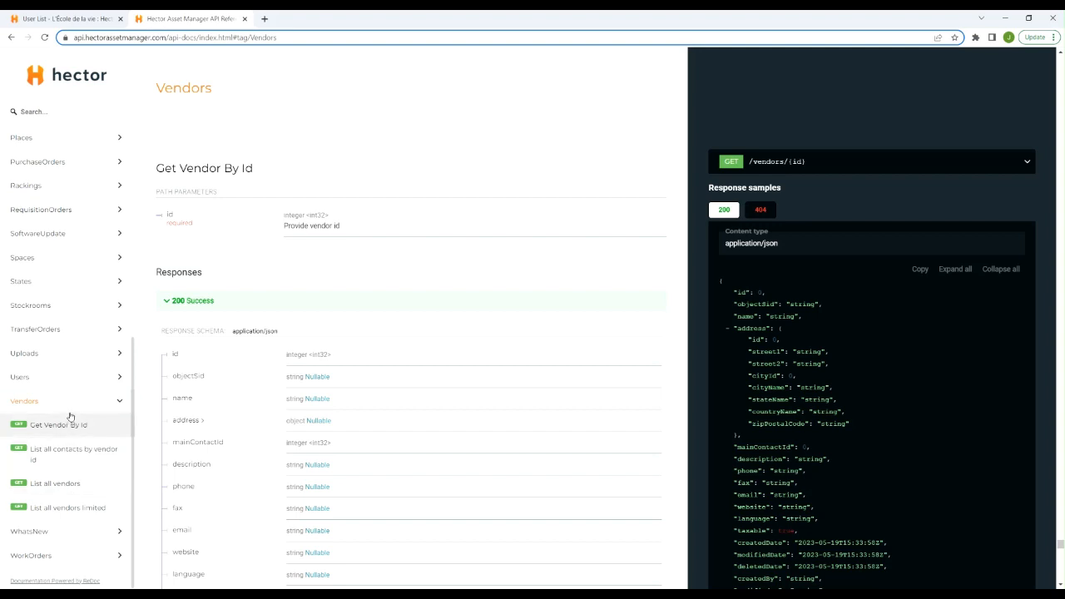
left_click(38, 488)
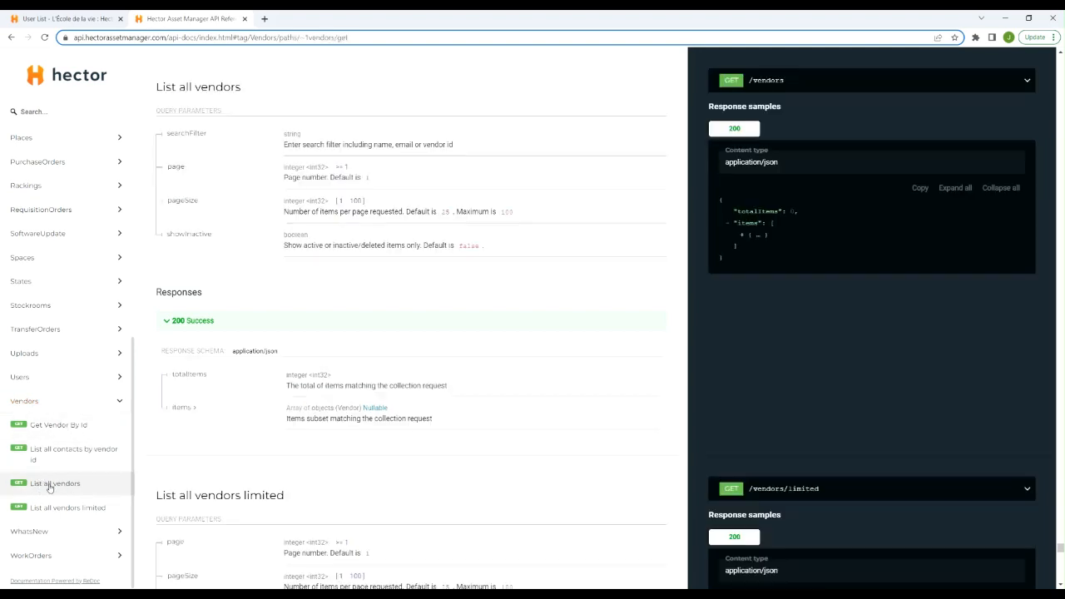
left_click_drag(786, 82, 752, 87)
left_click(757, 90)
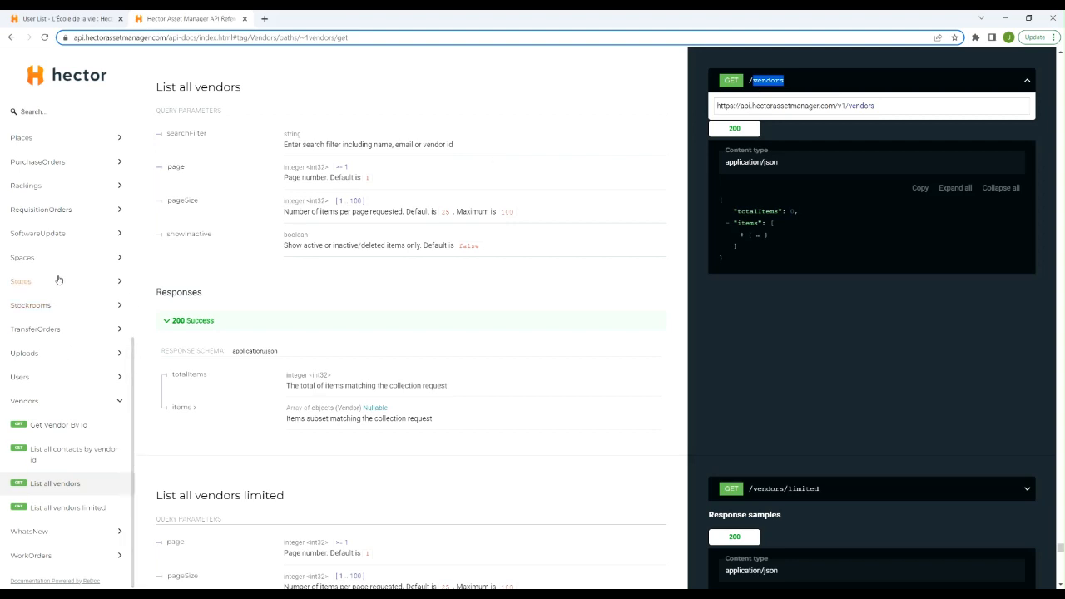
Copy the path name stockrooms from the List all stockrooms endpoint, and switch back to the Power Query Editor
left_click(73, 303)
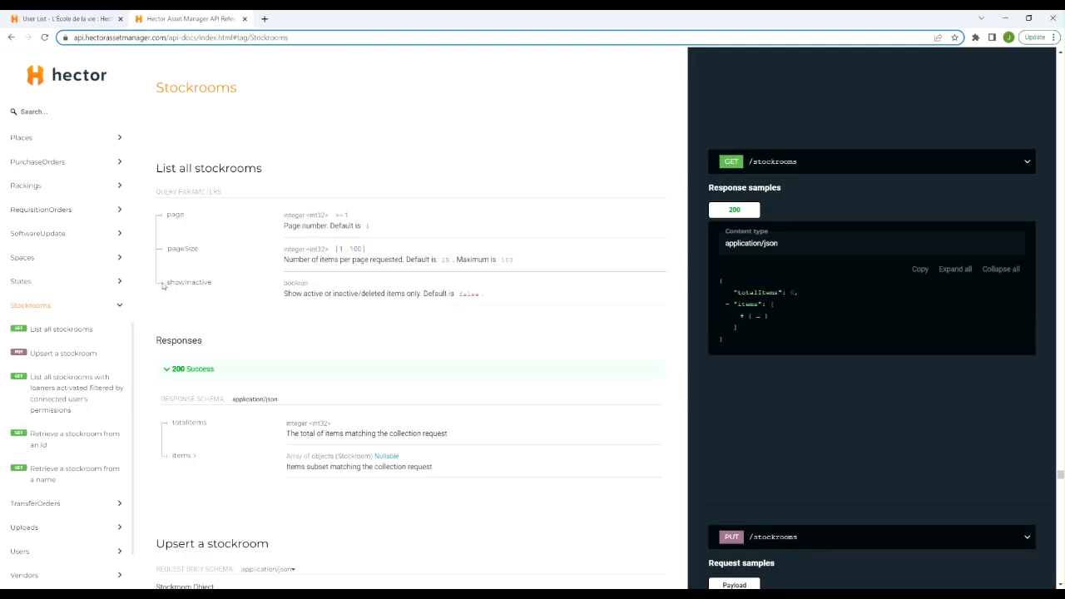
left_click(68, 330)
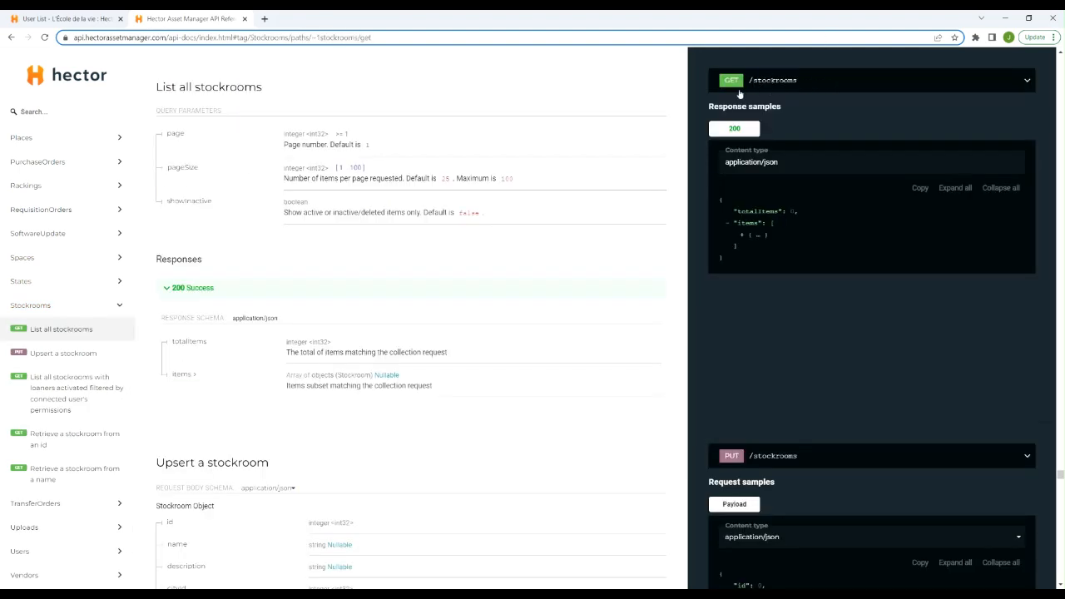
left_click_drag(797, 84, 758, 86)
right_click(758, 86)
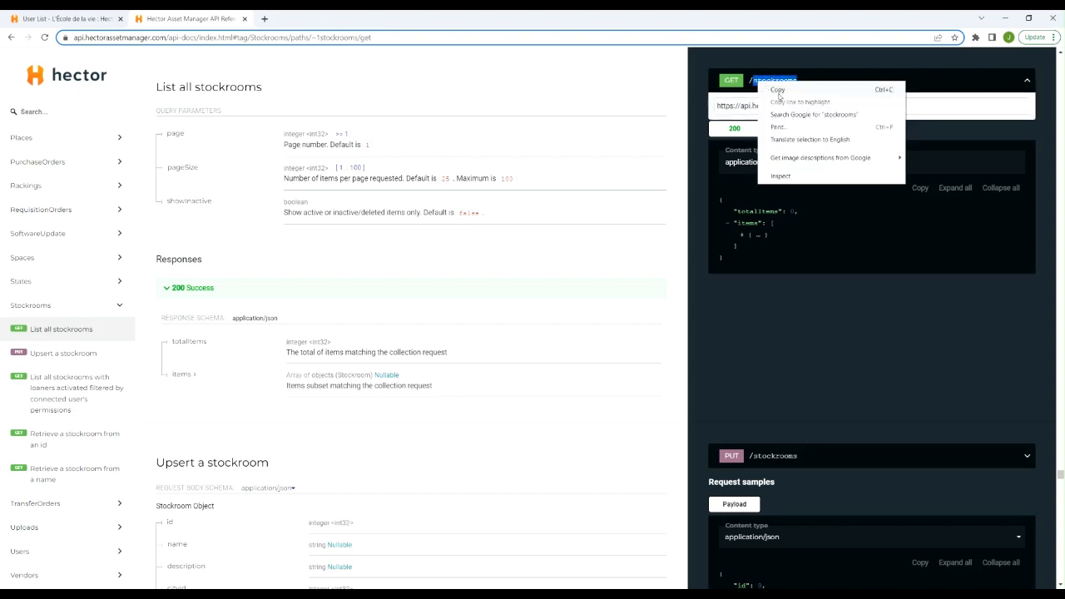
left_click(766, 88)
left_click(451, 594)
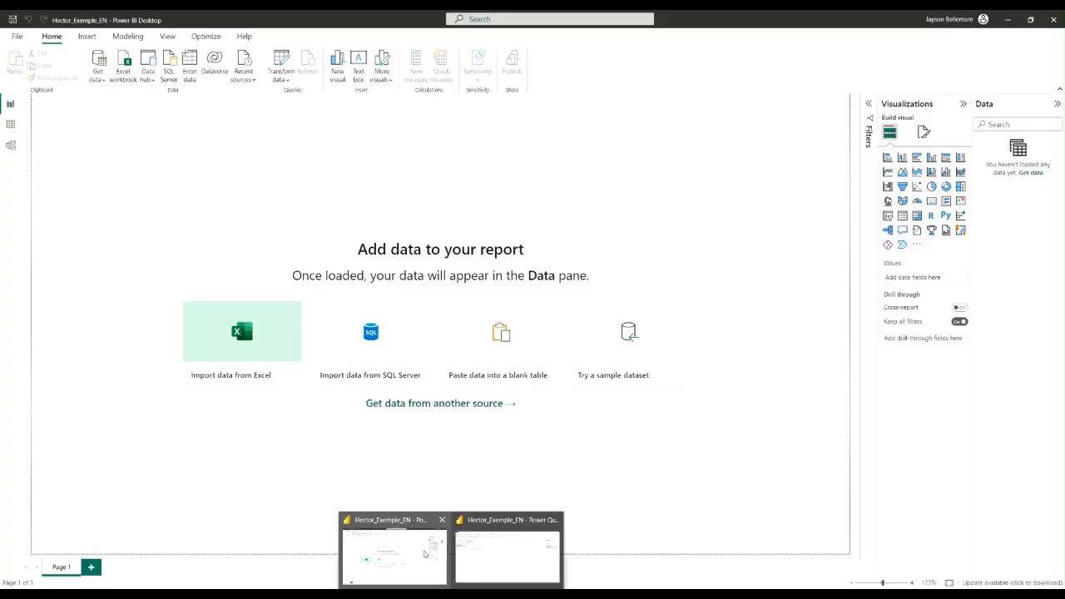
left_click(508, 554)
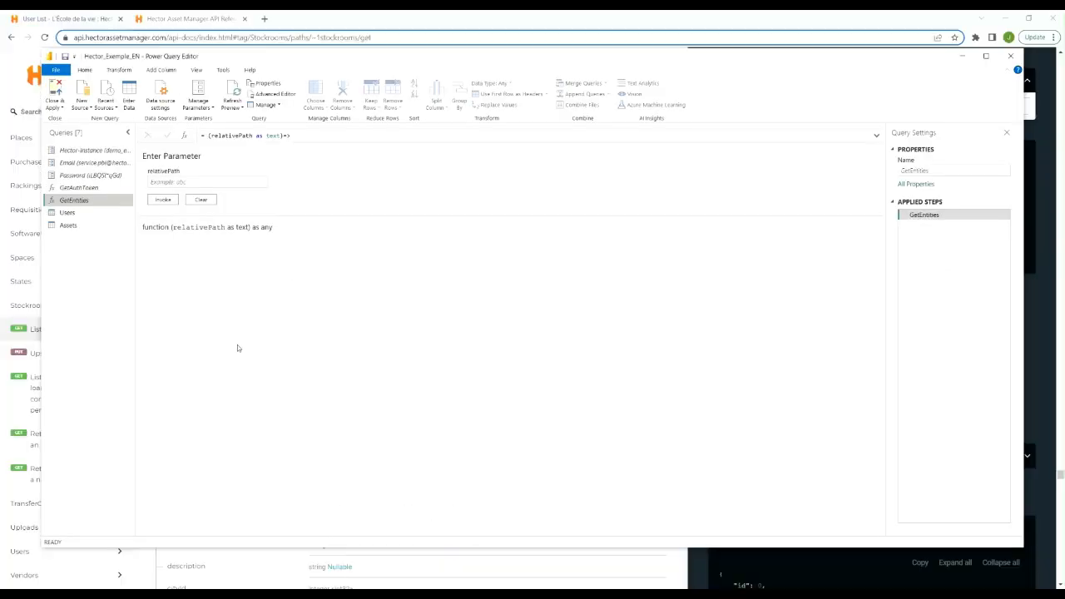
Invoke GetEntities with the copied path stockrooms as relativePath, and expand the resulting stockrooms records with all their fields
left_click(191, 181)
key("ctrl+v")
left_click(162, 201)
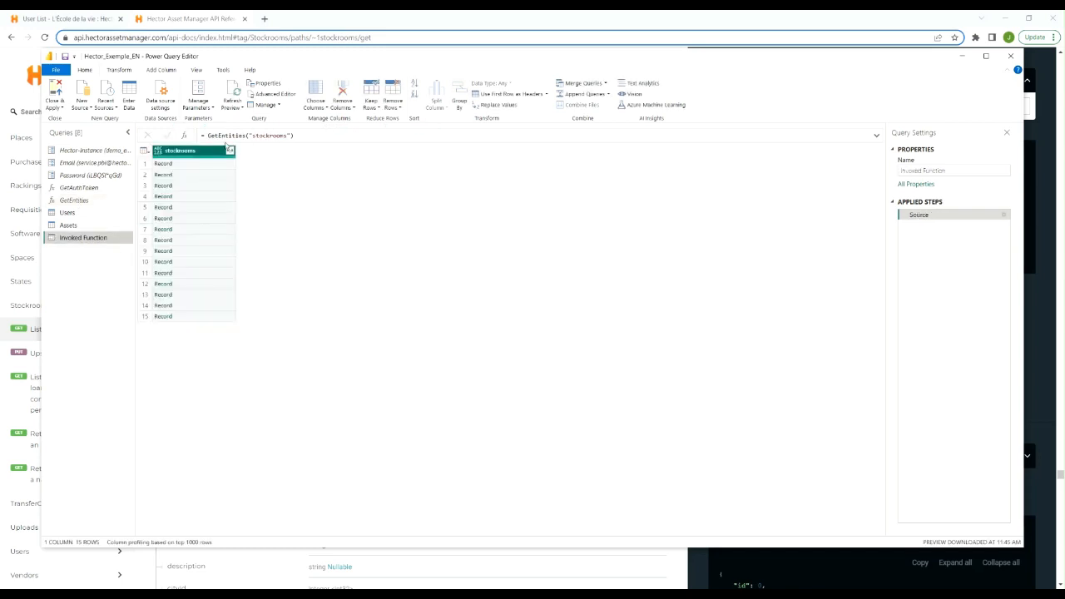
left_click(230, 150)
scroll(197, 242, "down", 5)
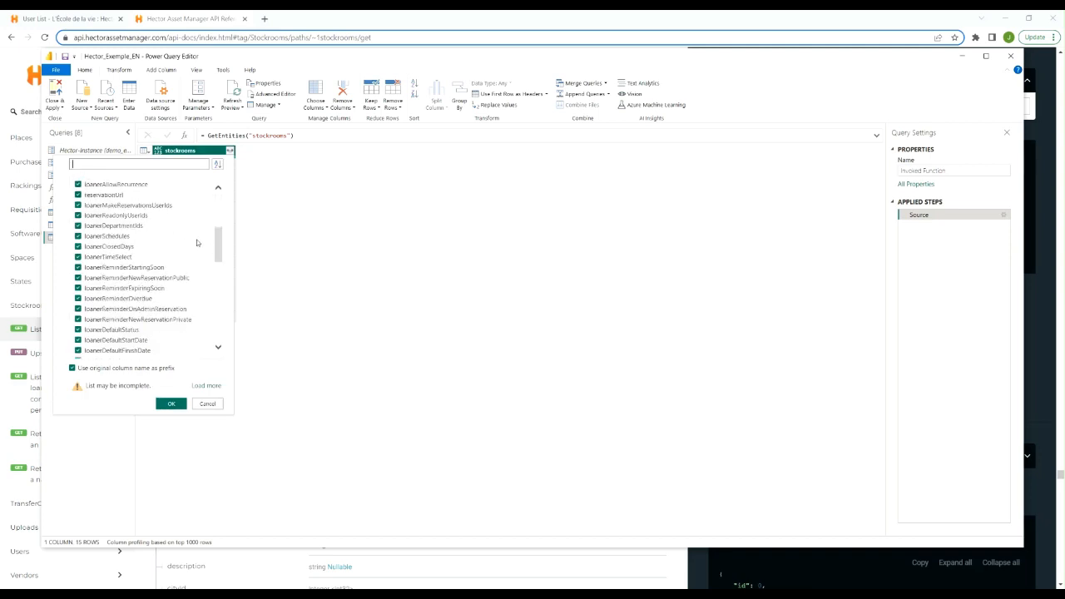
scroll(197, 242, "down", 5)
left_click(171, 404)
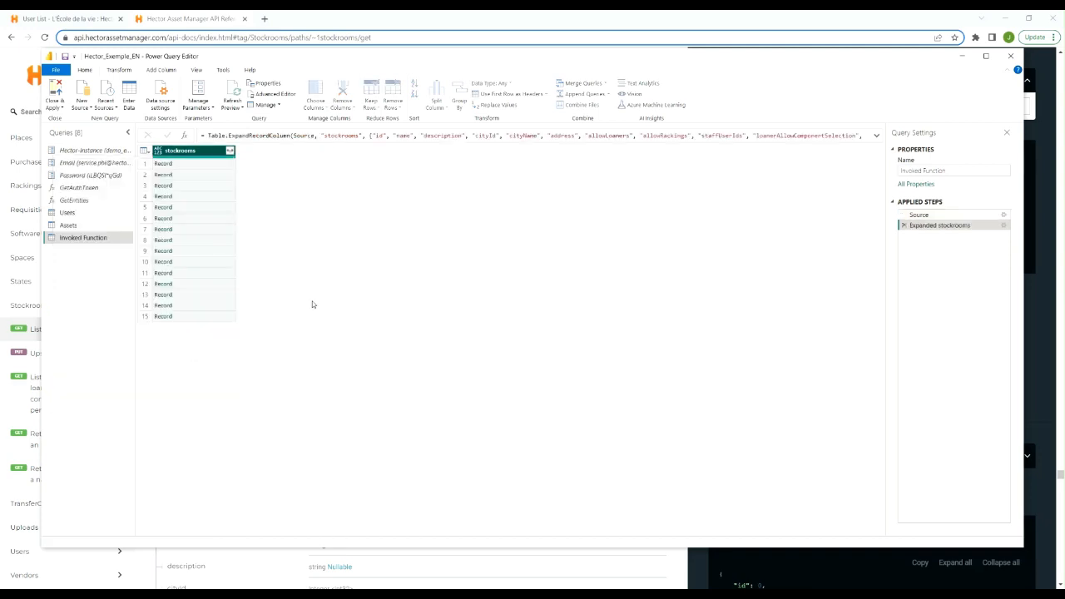
Rename the Invoked Function query as Stockrooms
right_click(60, 239)
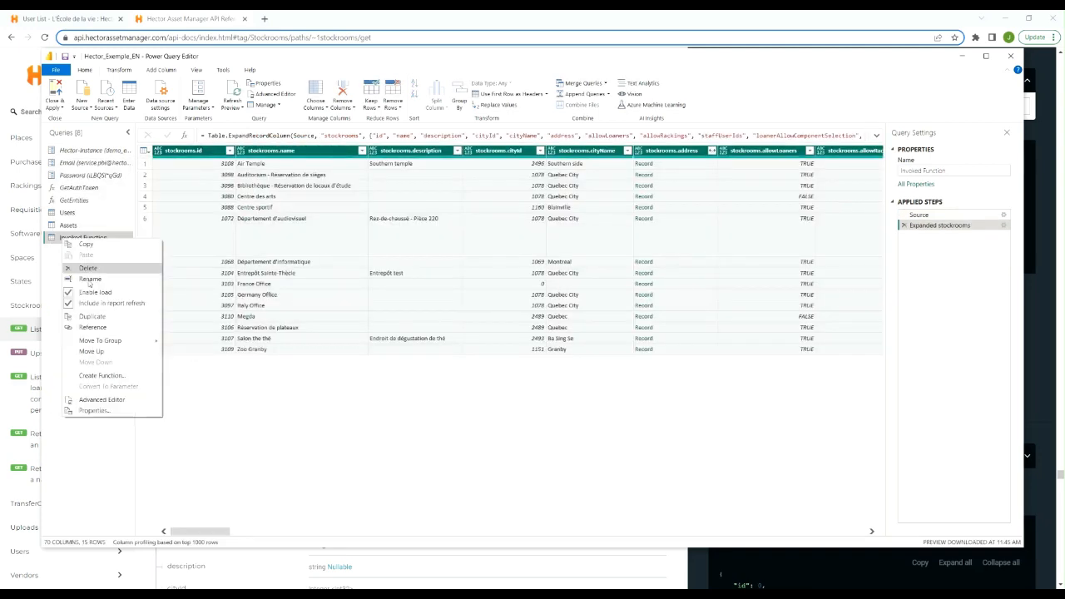
left_click(92, 280)
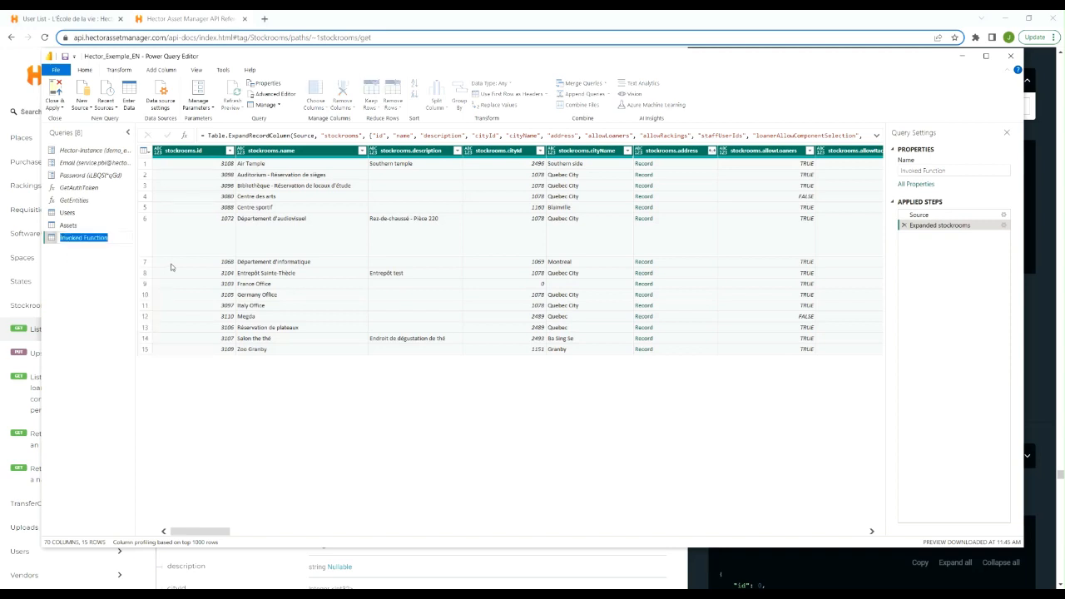
type("Stockrooms")
left_click(88, 301)
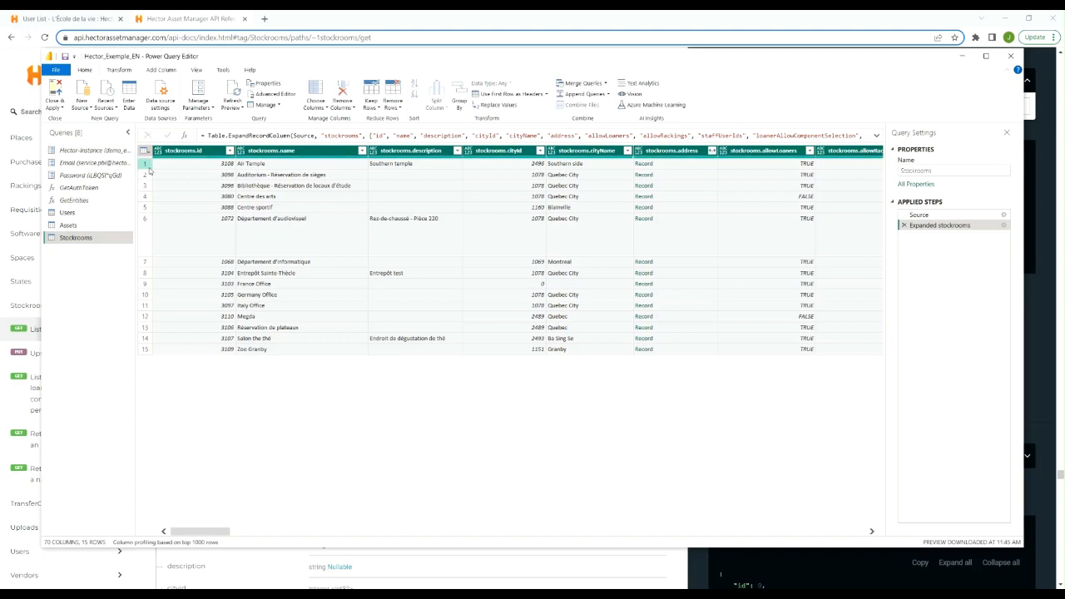
Examine the GetEntities code in the Advanced Editor, including the GetAuthToken authorization header and the paging query parameters, and close it without changes
left_click(80, 201)
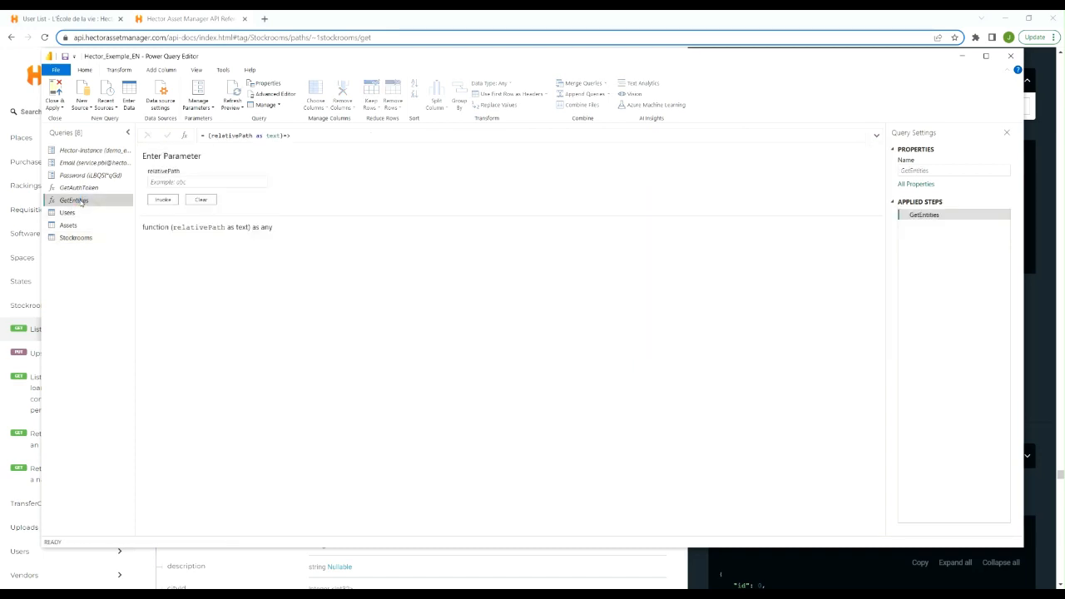
right_click(80, 201)
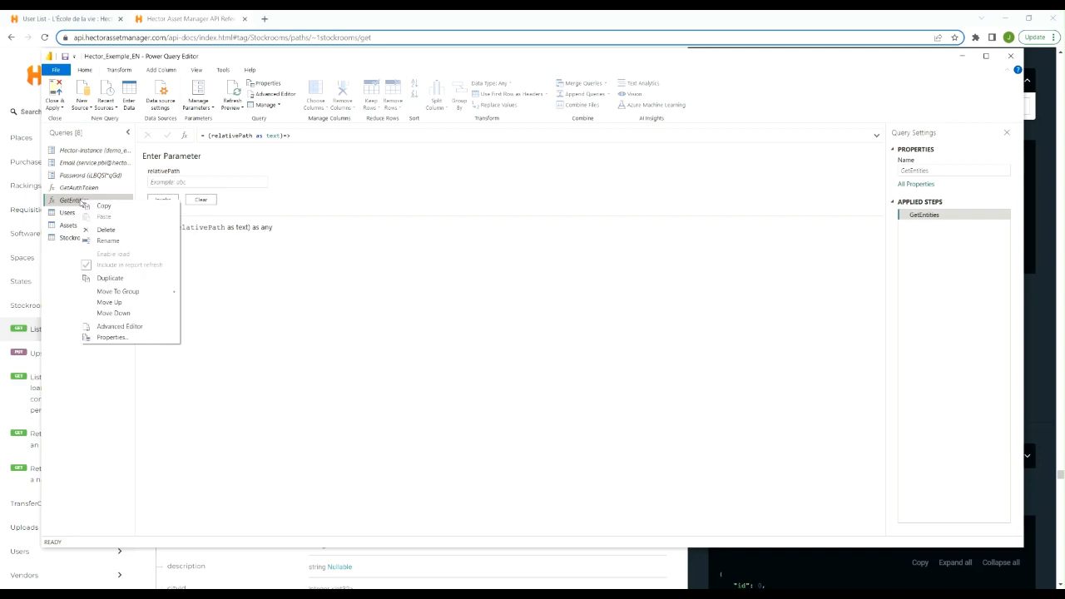
left_click(147, 330)
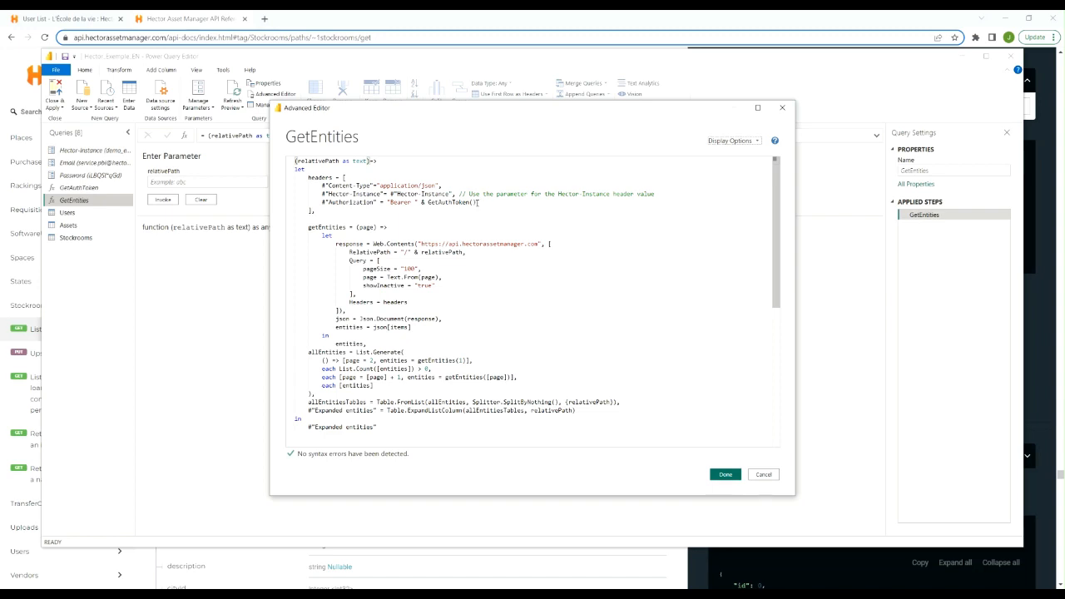
left_click_drag(479, 203, 428, 202)
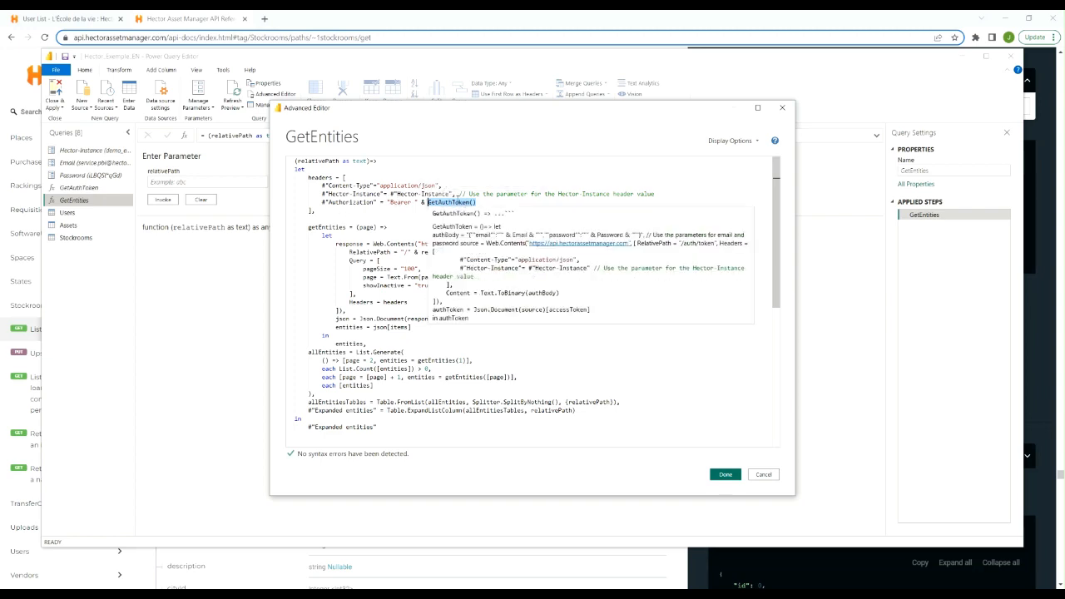
left_click(390, 202)
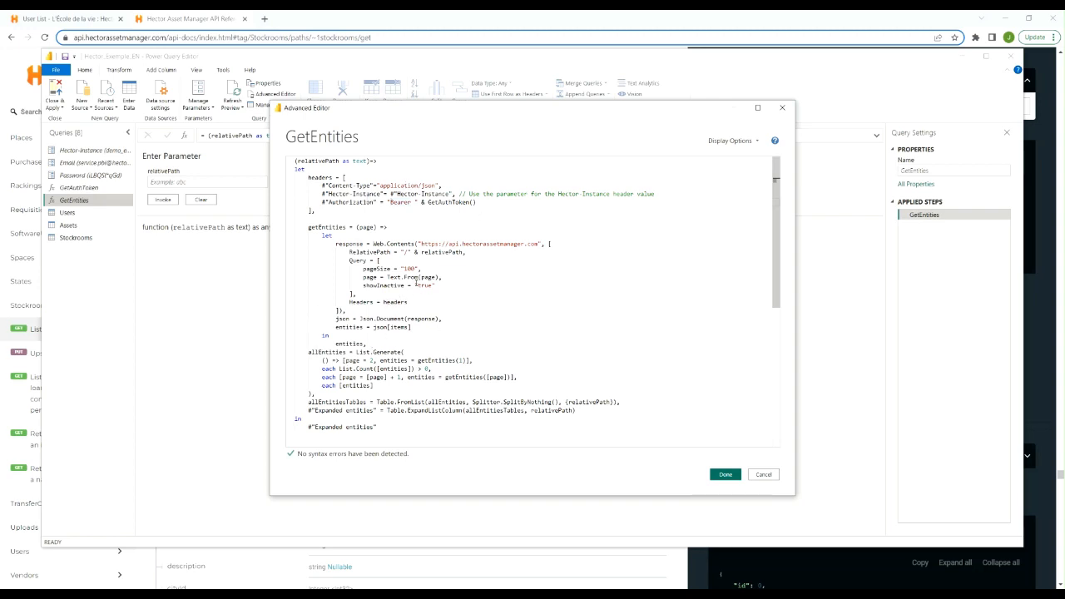
left_click_drag(436, 286, 309, 269)
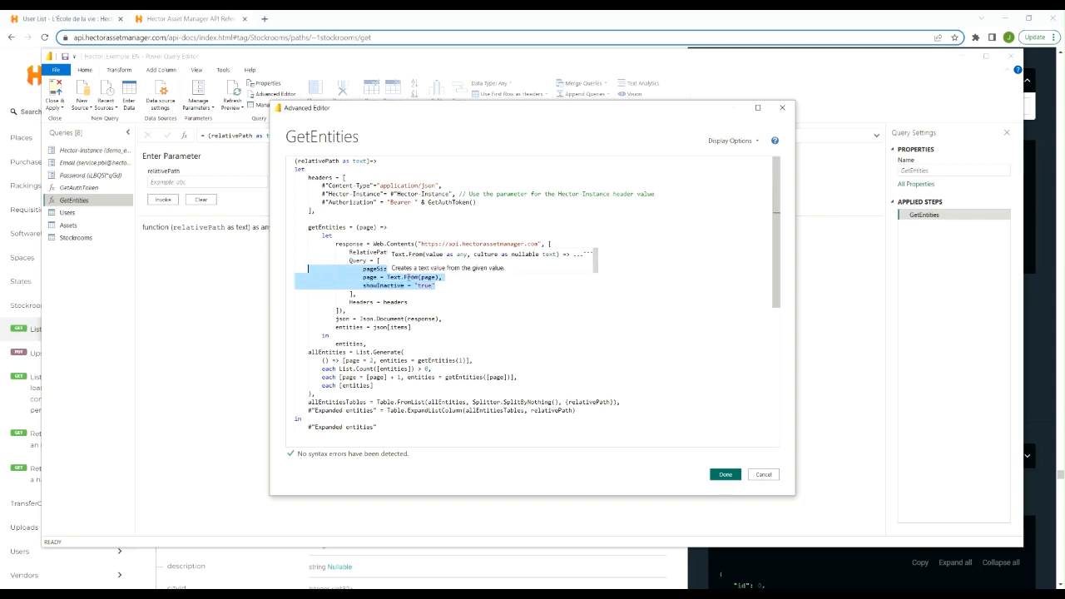
left_click(404, 278)
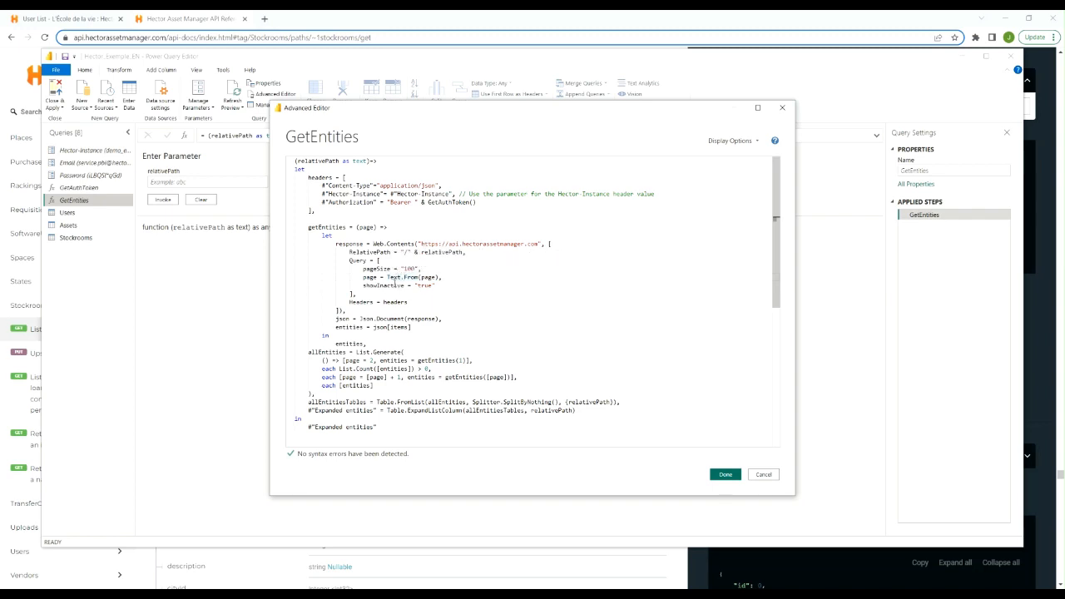
left_click(438, 286)
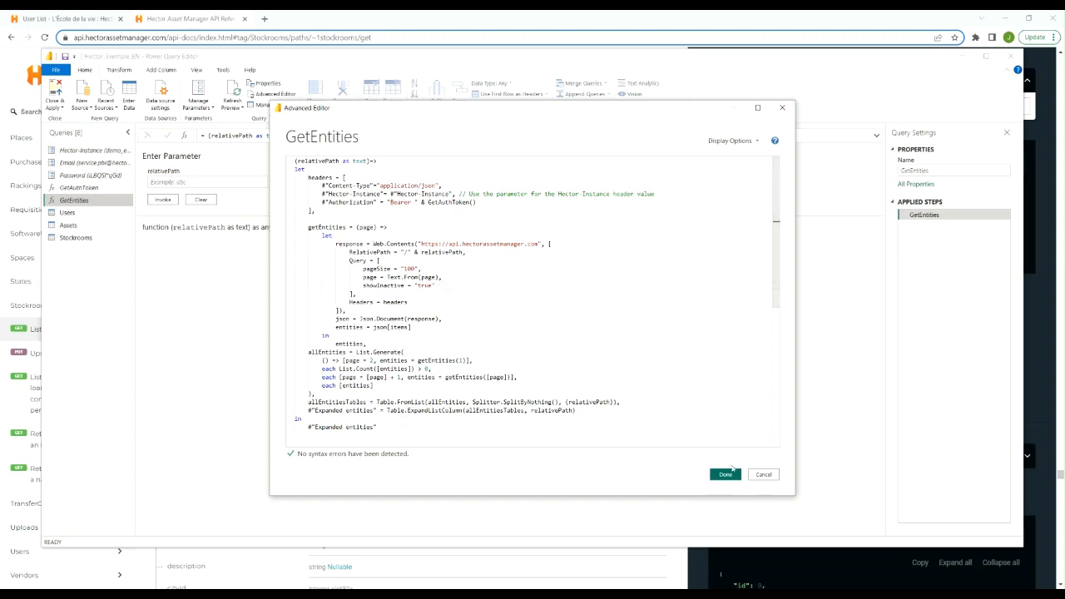
left_click(764, 475)
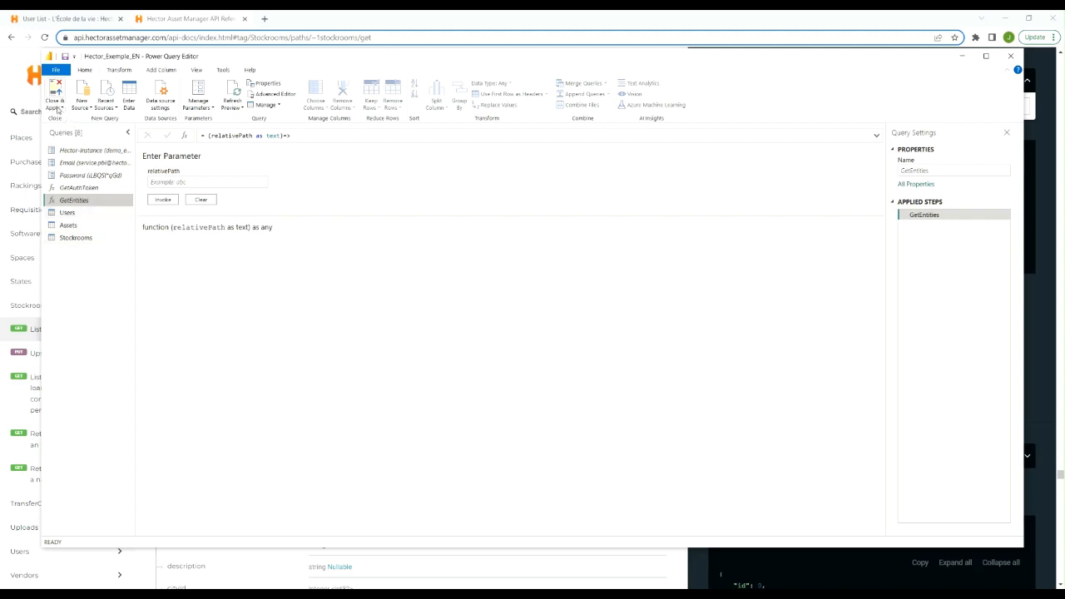
Apply the query changes and close the Power Query Editor, and look through the fields of the loaded Assets table
left_click(57, 108)
left_click(75, 119)
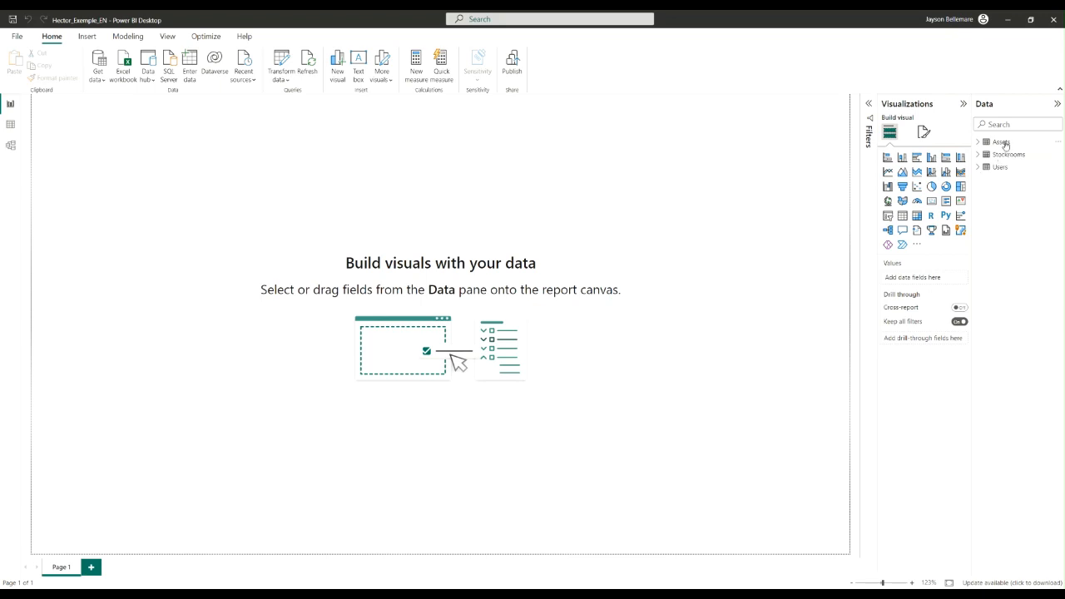
left_click(978, 142)
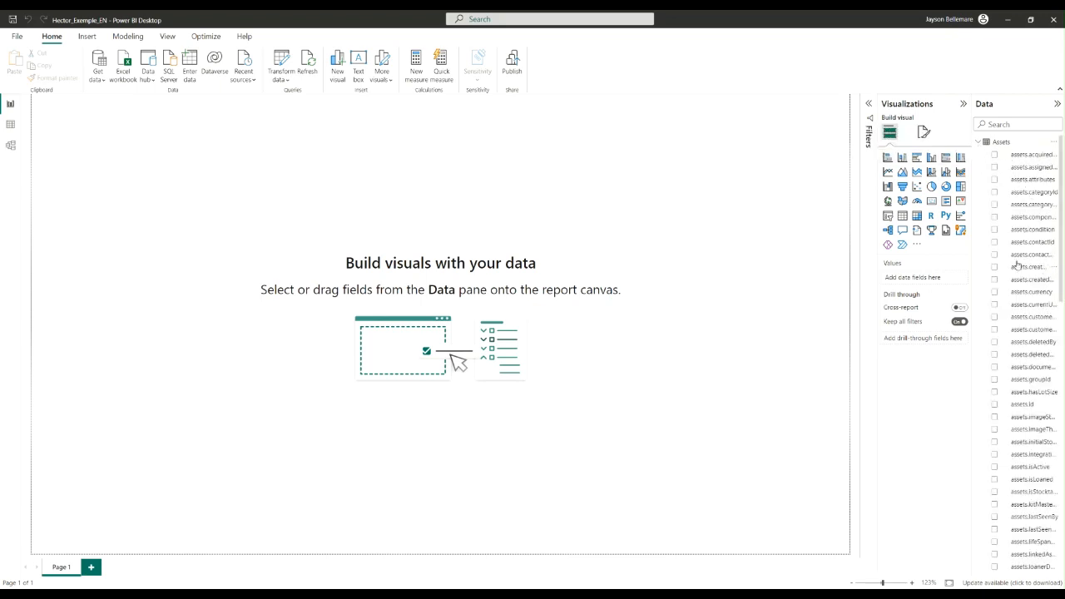
left_click(980, 143)
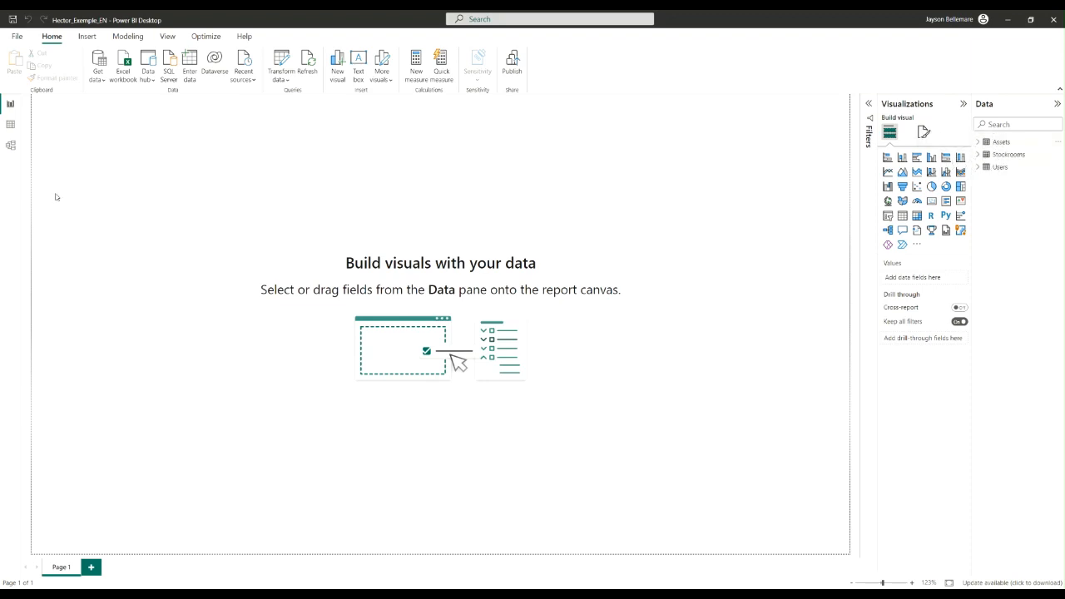
Create a relationship from assets.stockRoomId to stockrooms.id in the Model view, and return to the Report view
left_click(11, 147)
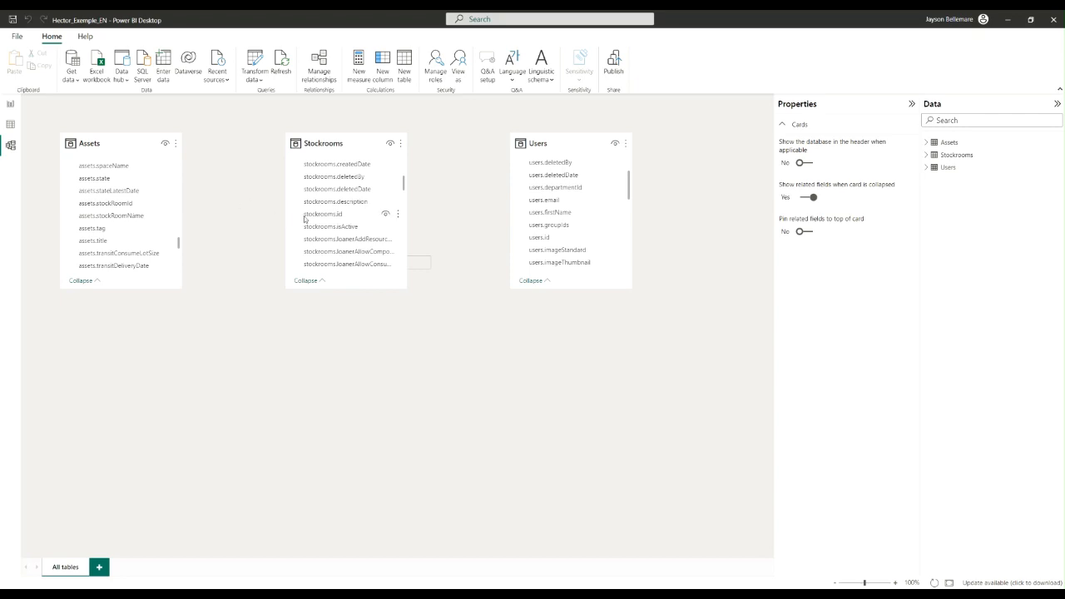
left_click_drag(126, 205, 341, 213)
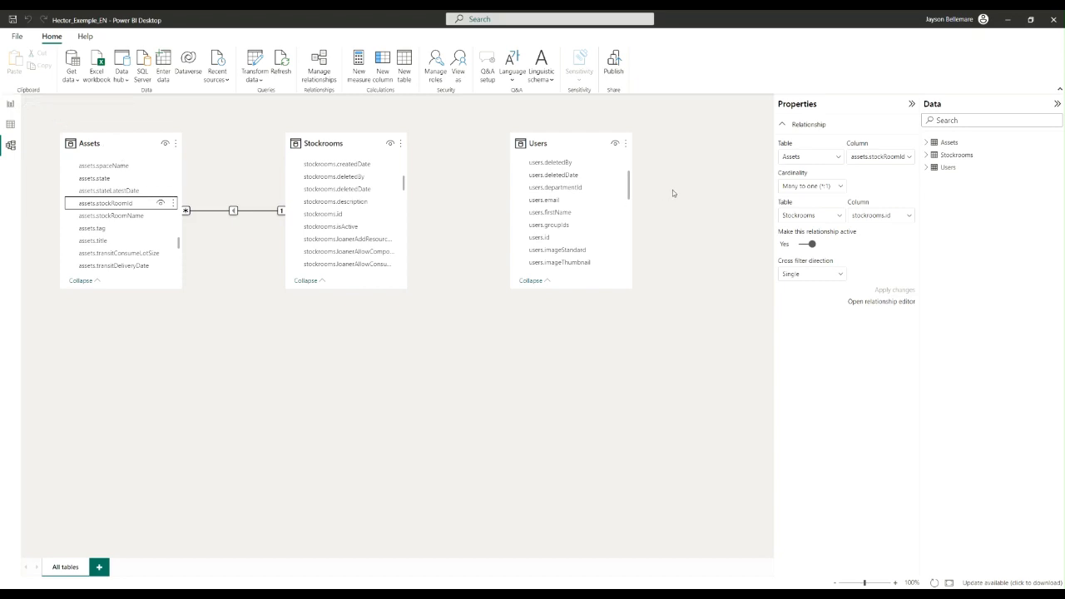
left_click(11, 106)
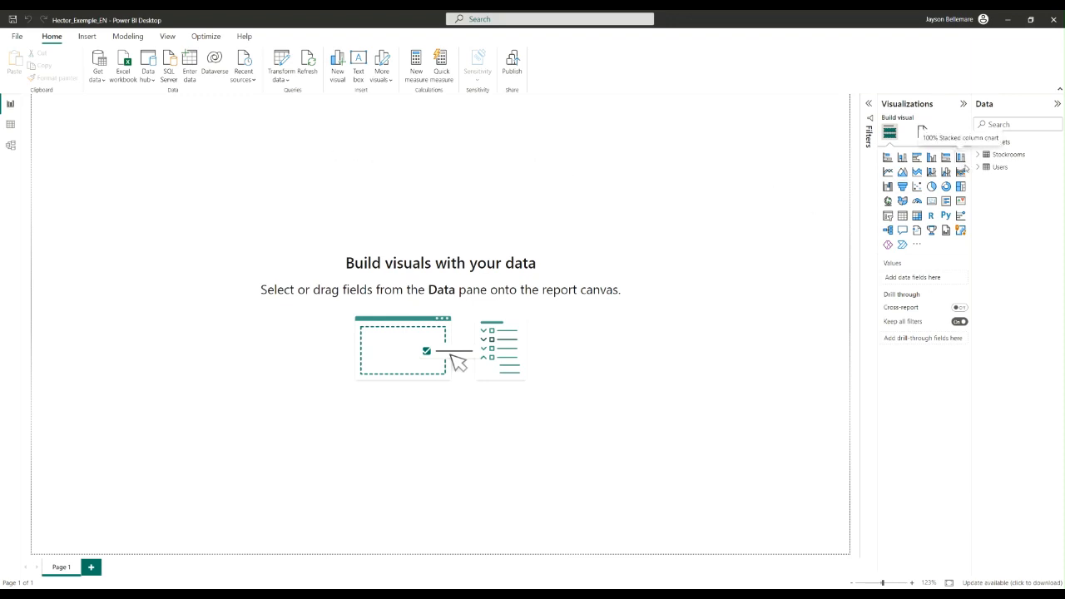
Add users.id from the Users table to the report page as a Card visual, summarized by Count
left_click(978, 167)
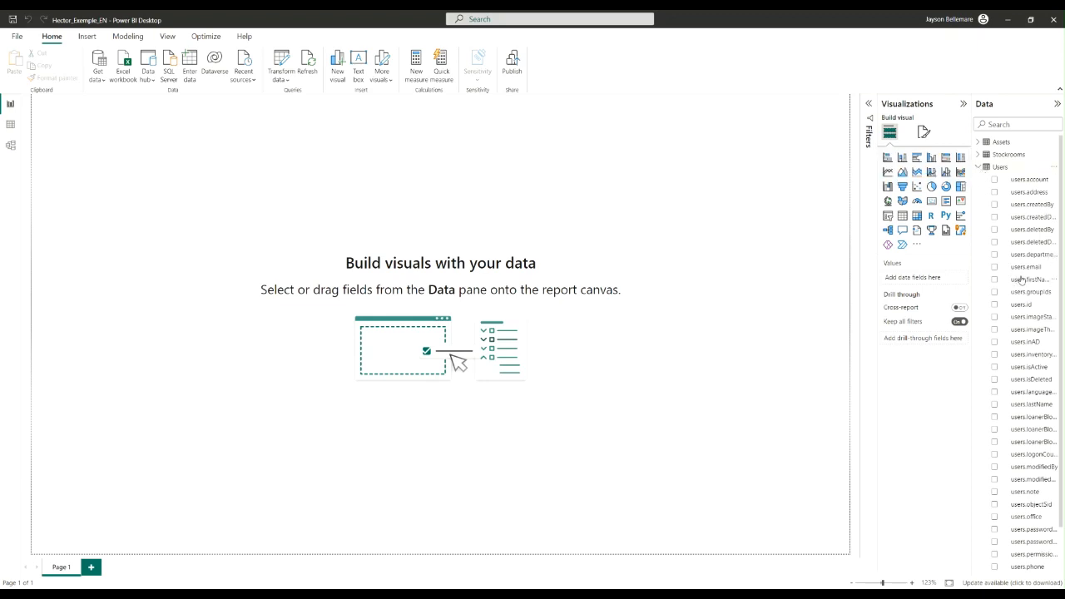
left_click_drag(1027, 308, 218, 225)
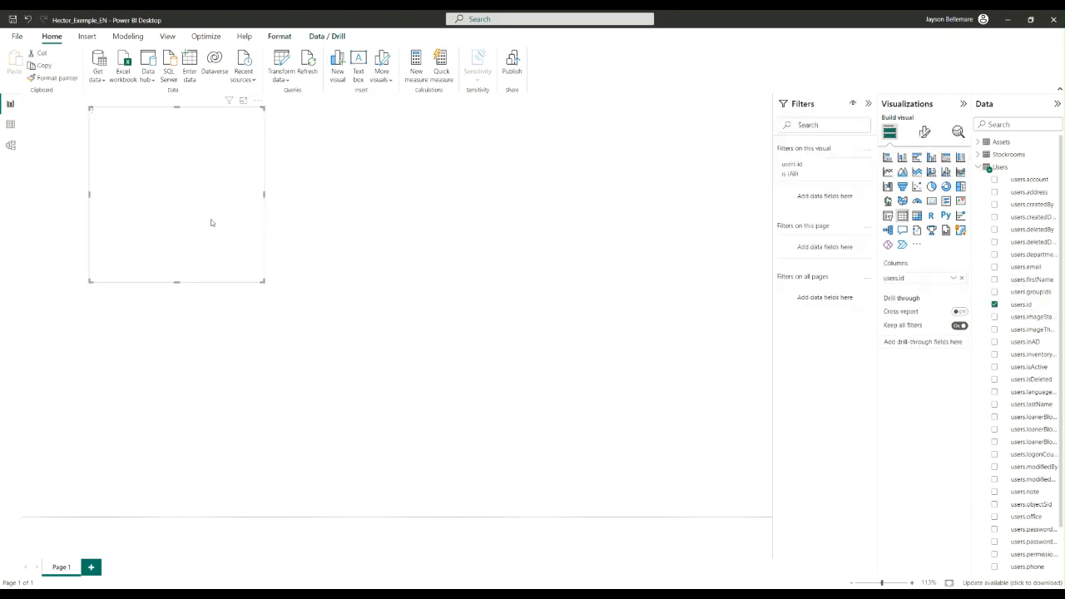
left_click(933, 202)
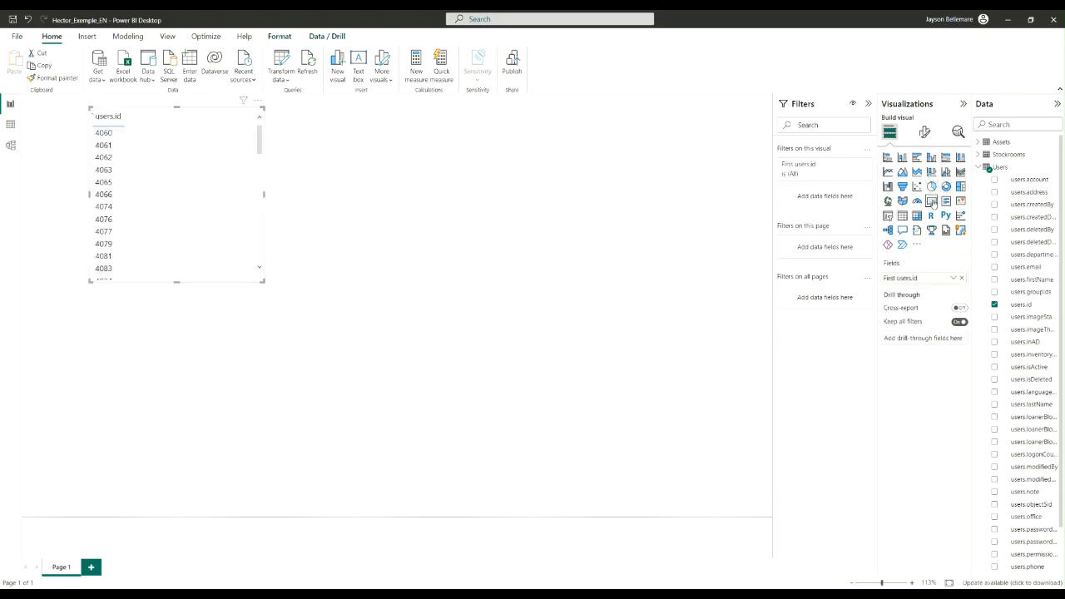
left_click(953, 280)
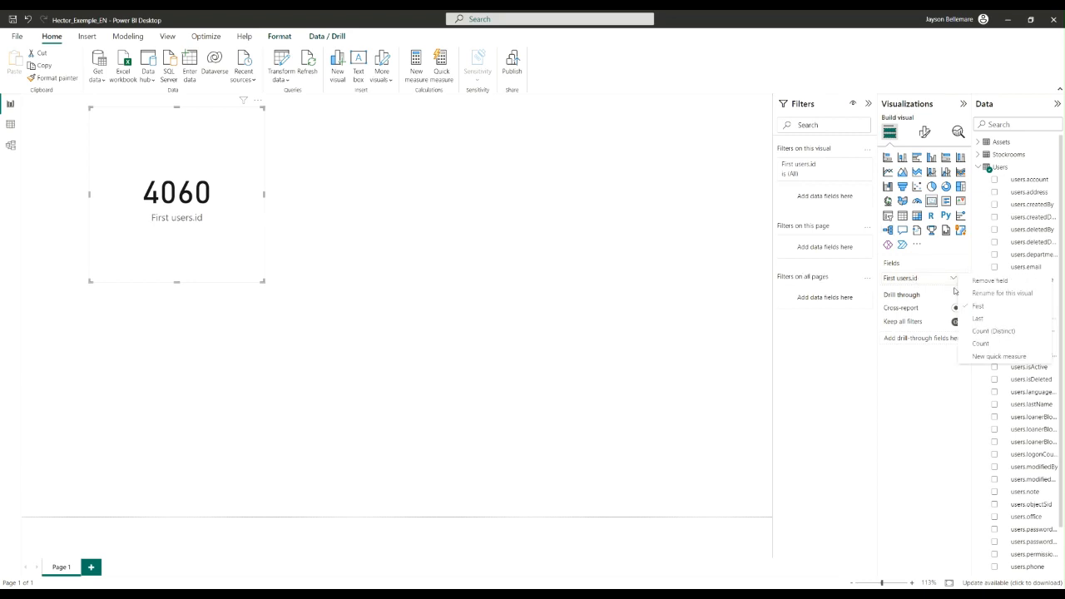
left_click(989, 342)
double_click(905, 280)
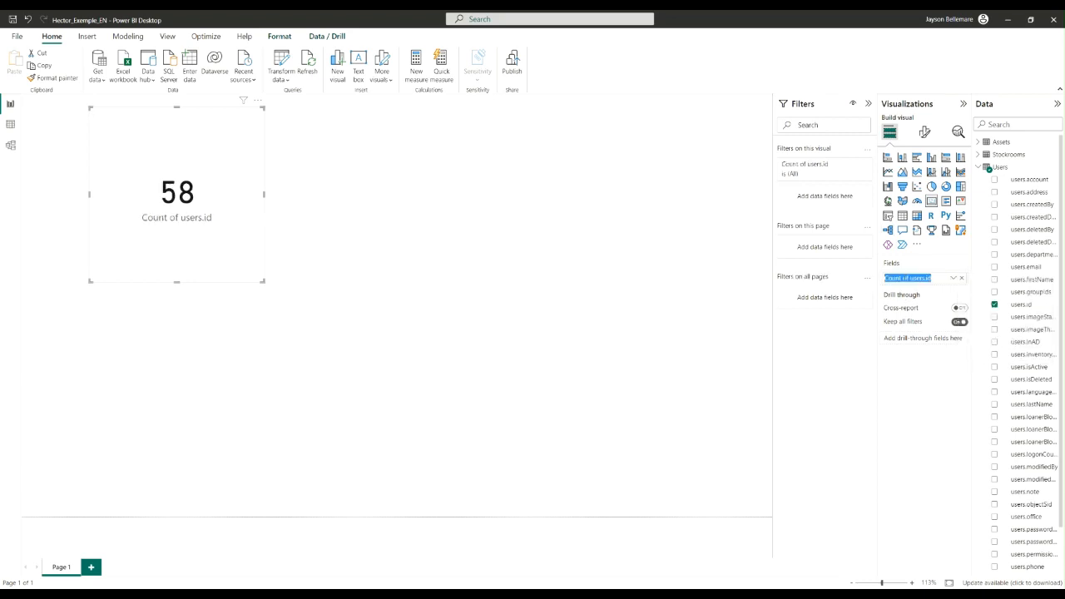
type("Users")
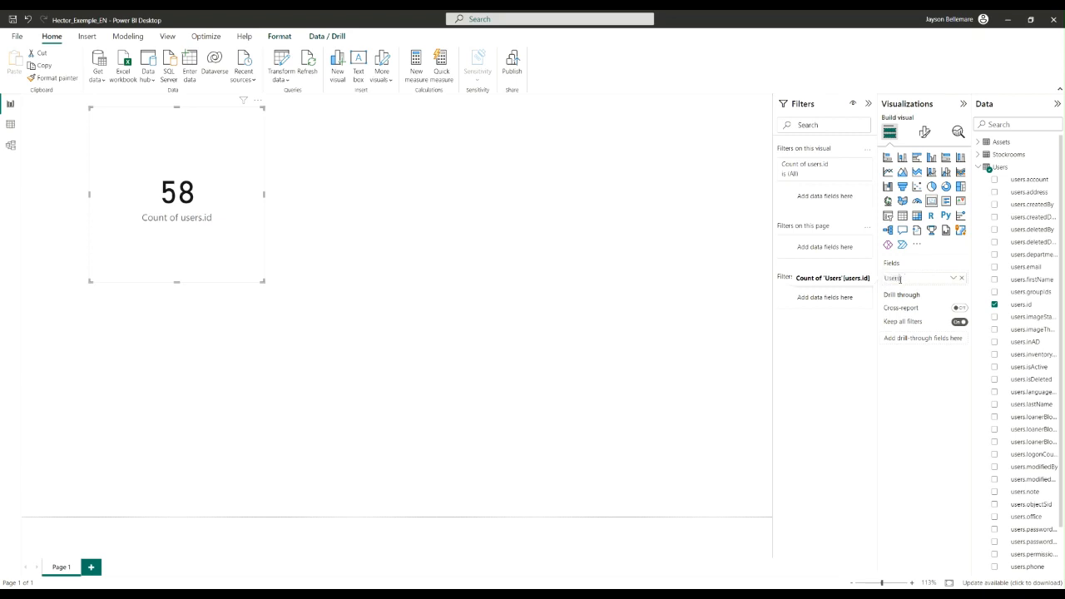
left_click(561, 293)
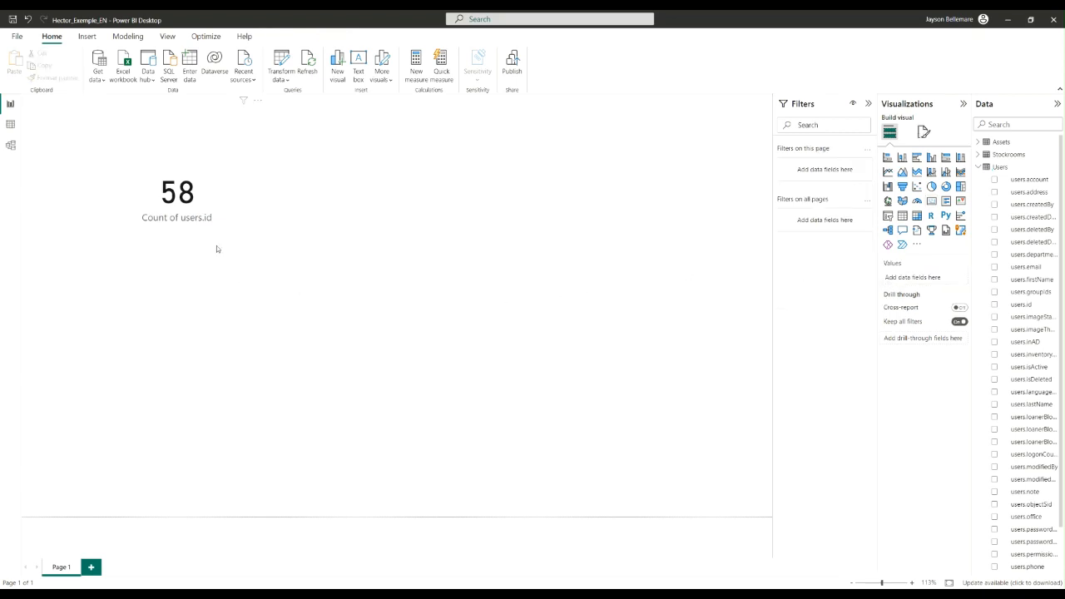
Rename the Count of users.id field as Users for the card visual
left_click(197, 220)
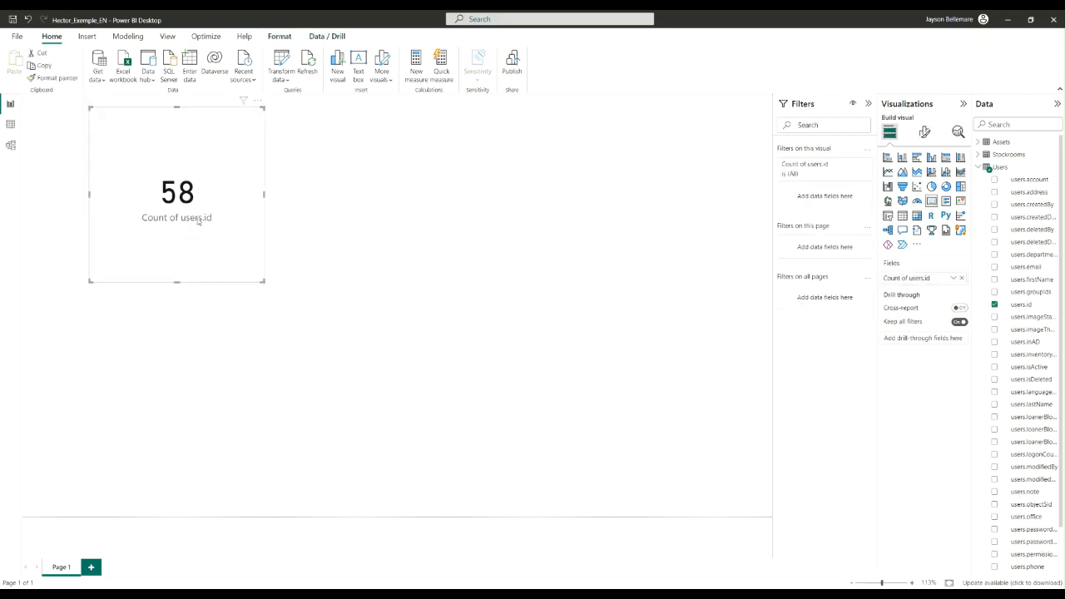
double_click(909, 278)
type("Users")
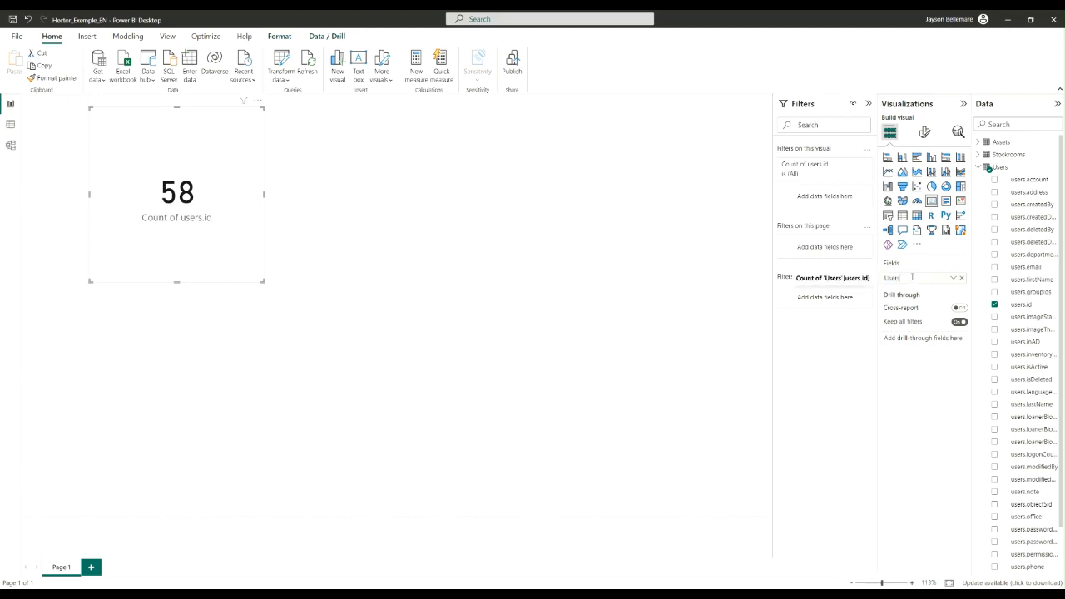
key("Return")
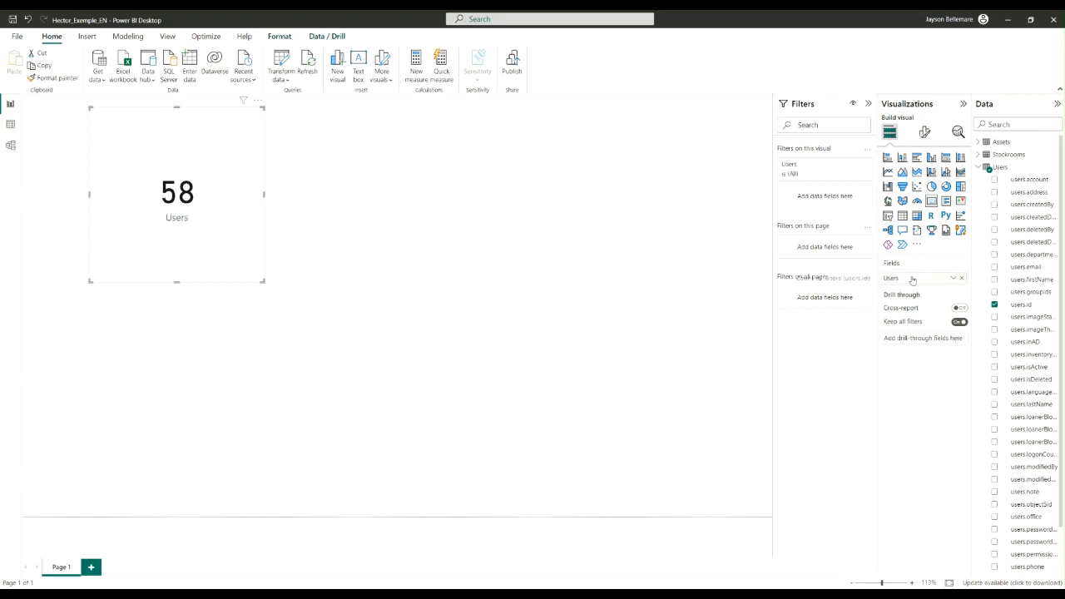
left_click(614, 275)
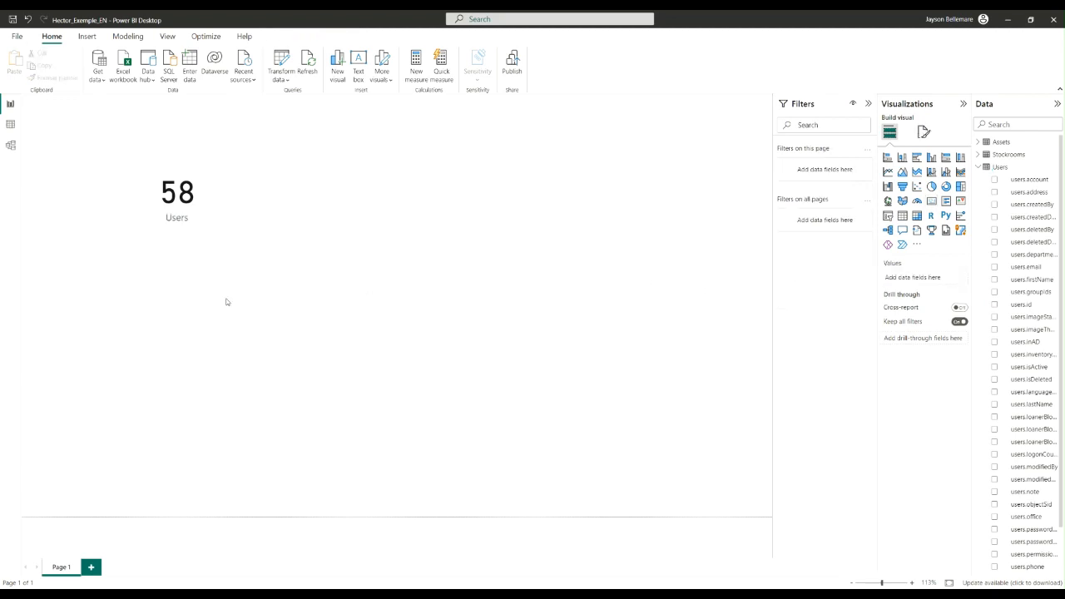
Save the report changes, publish the report to My workspace, and open the published Hector_Exemple_EN report in the Power BI service
left_click(212, 216)
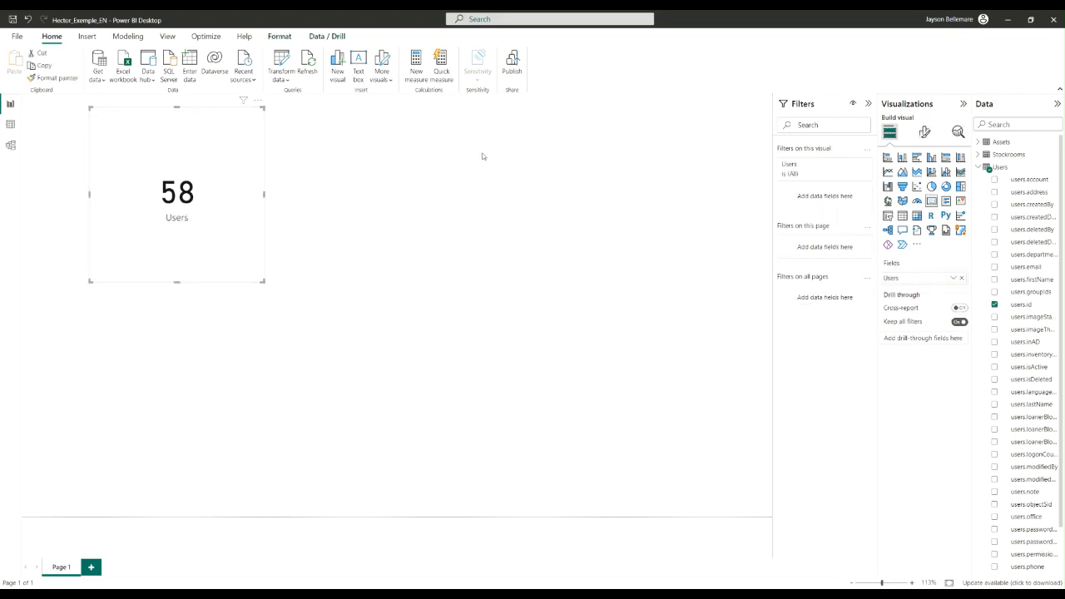
left_click(520, 60)
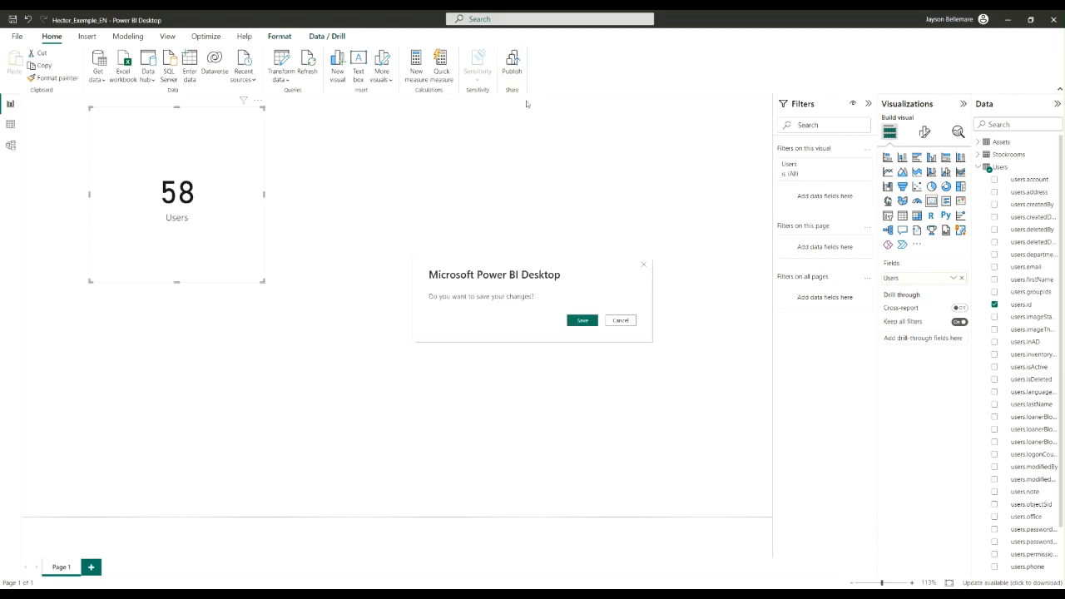
left_click(579, 319)
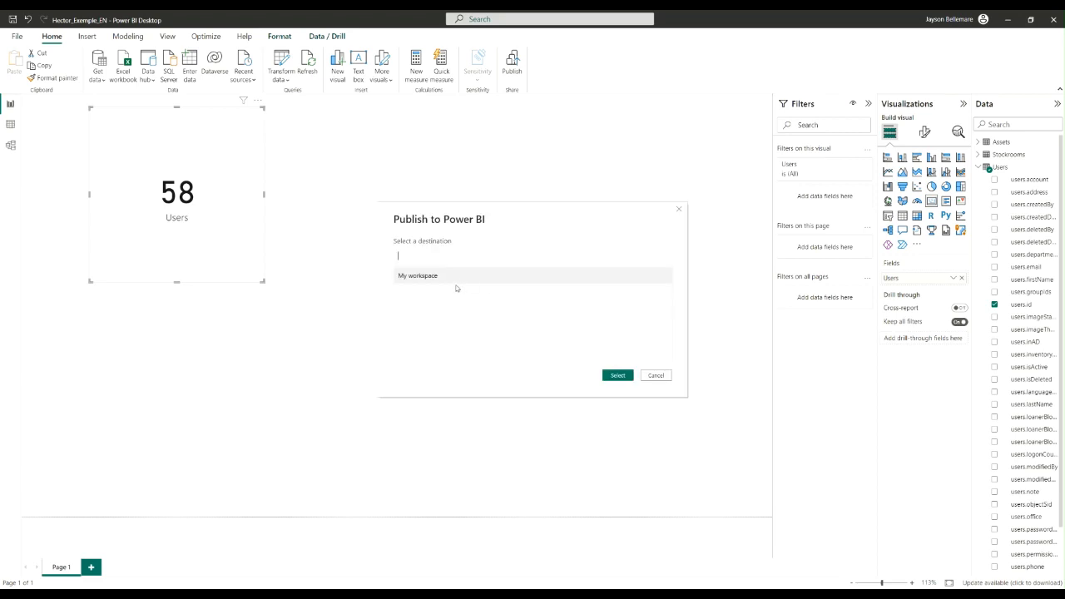
left_click(617, 376)
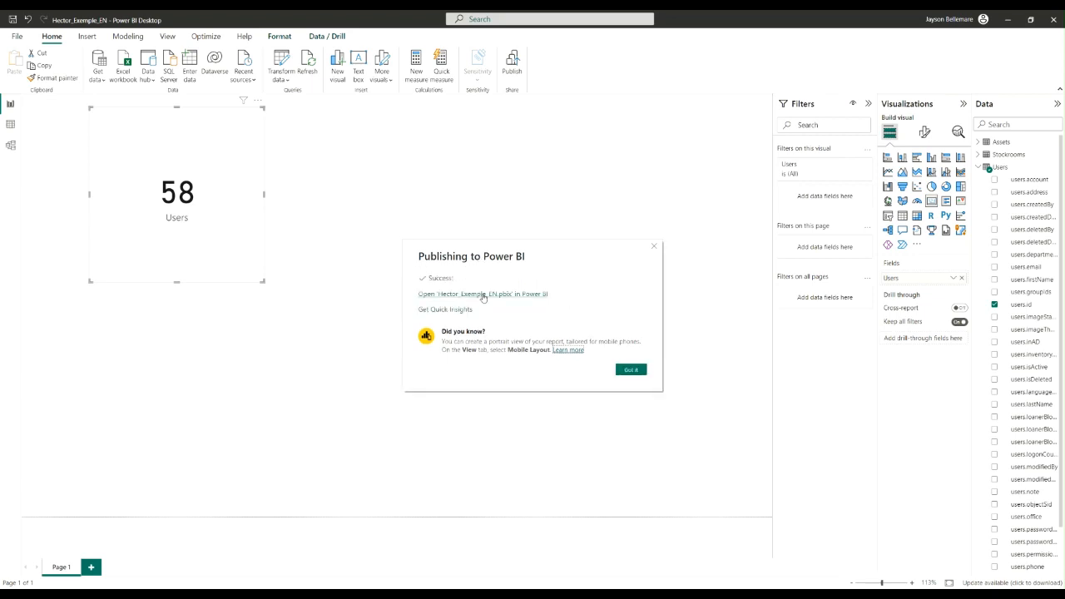
left_click(479, 294)
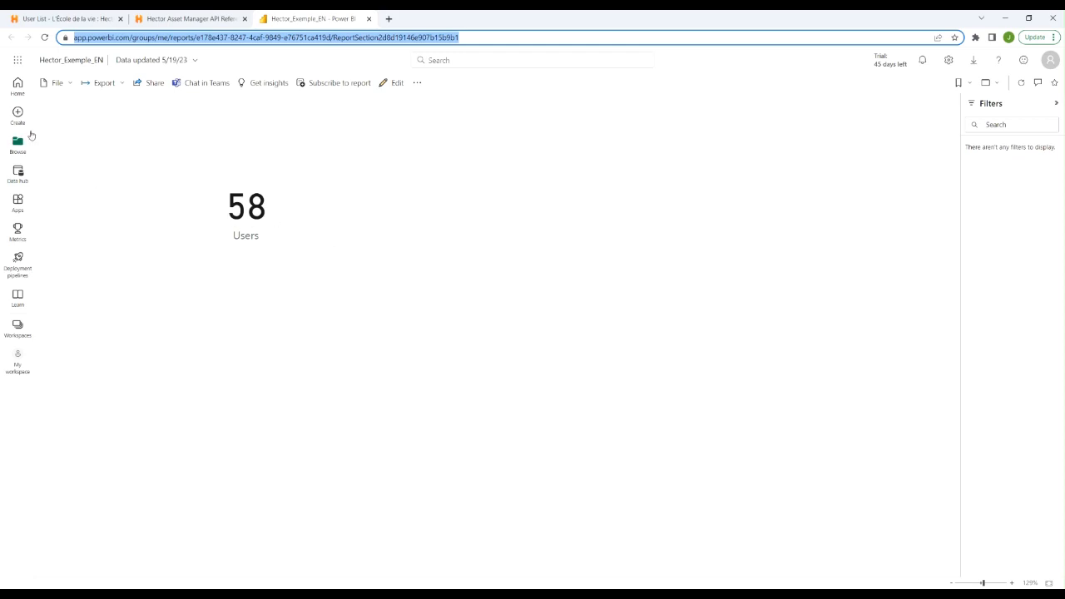
Open the settings of the Hector_Exemple_EN dataset from the Data hub
left_click(18, 174)
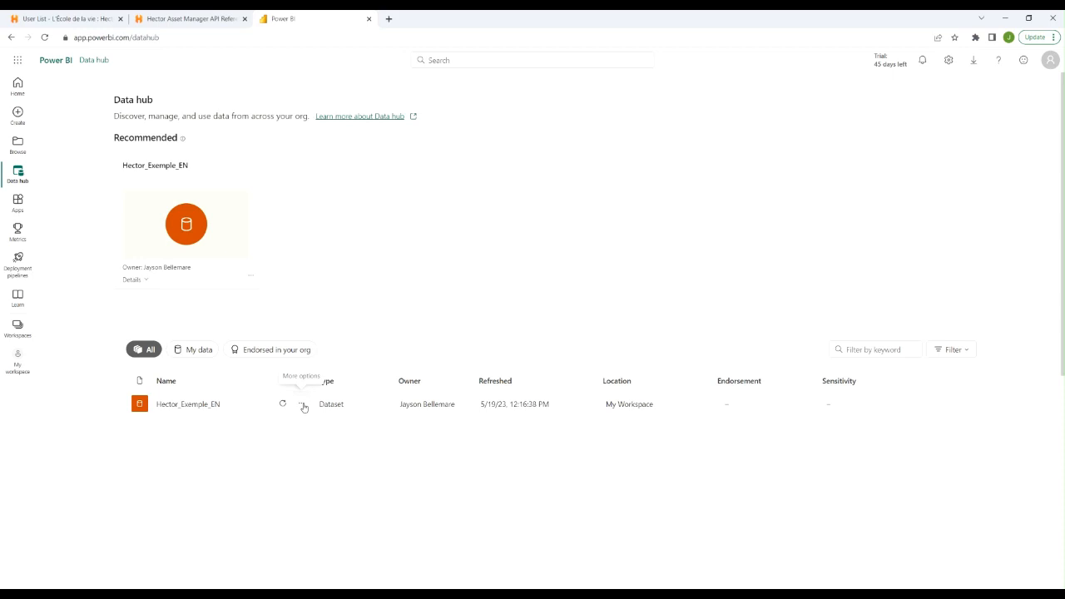
left_click(303, 406)
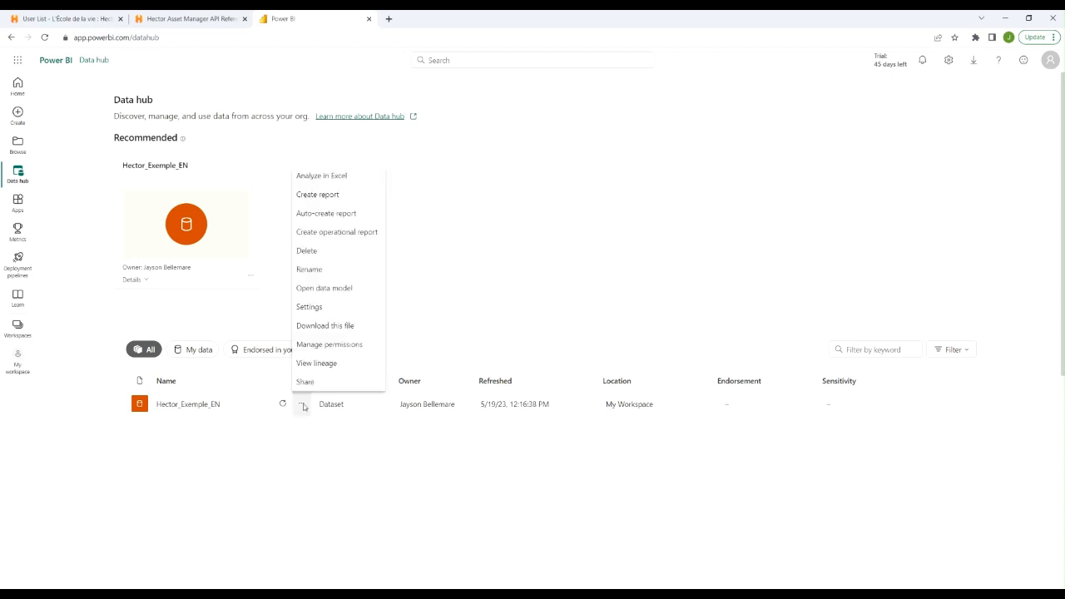
left_click(309, 307)
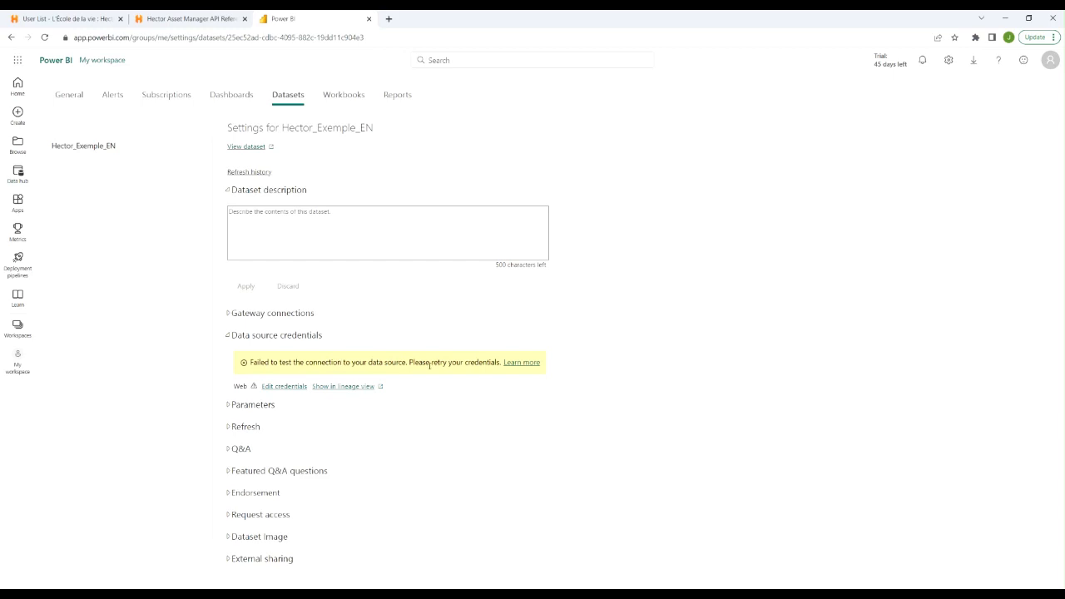
Configure the Web data source credentials with Anonymous authentication, Public privacy level and Skip test connection enabled, and sign in
left_click(270, 389)
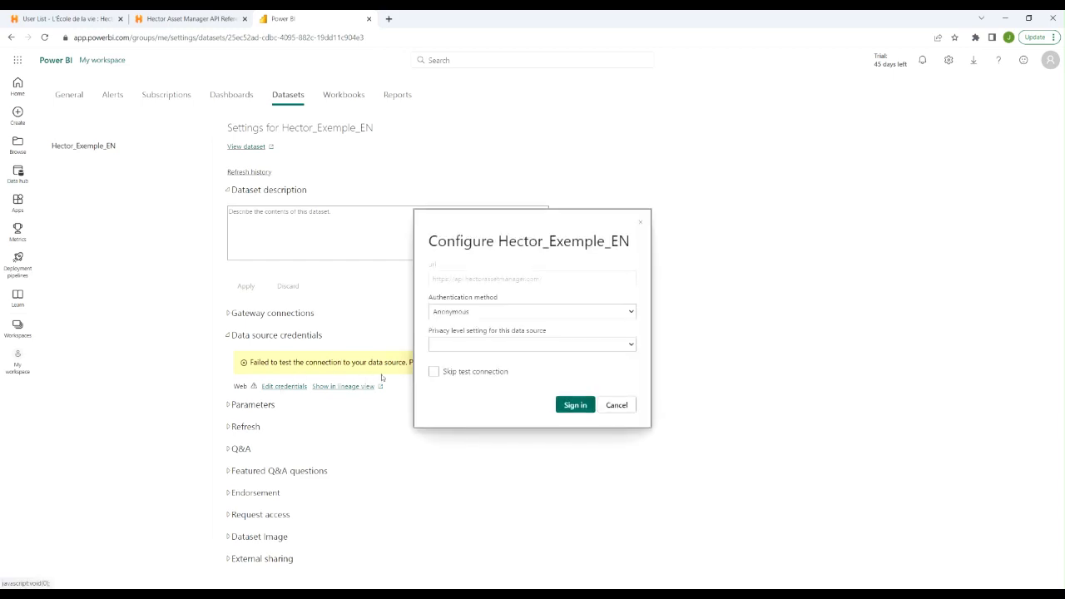
left_click(631, 345)
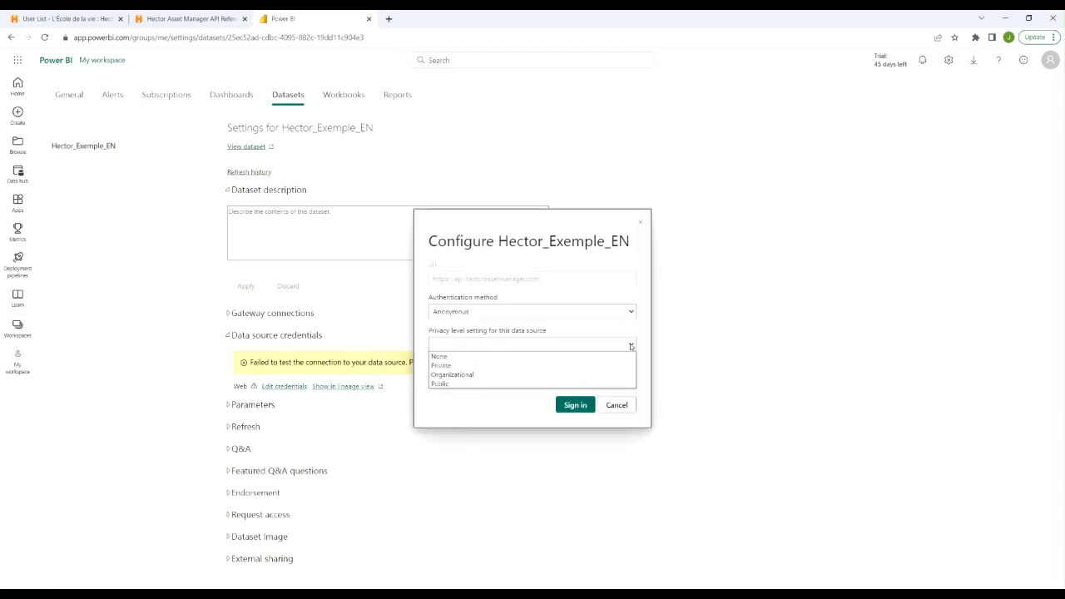
left_click(453, 384)
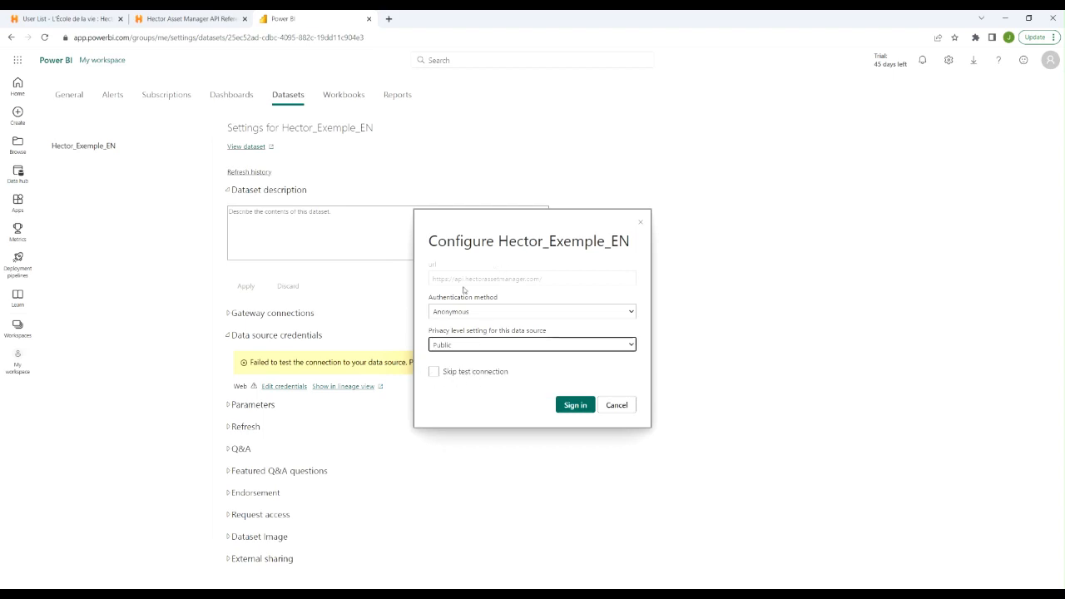
left_click(434, 372)
left_click(566, 407)
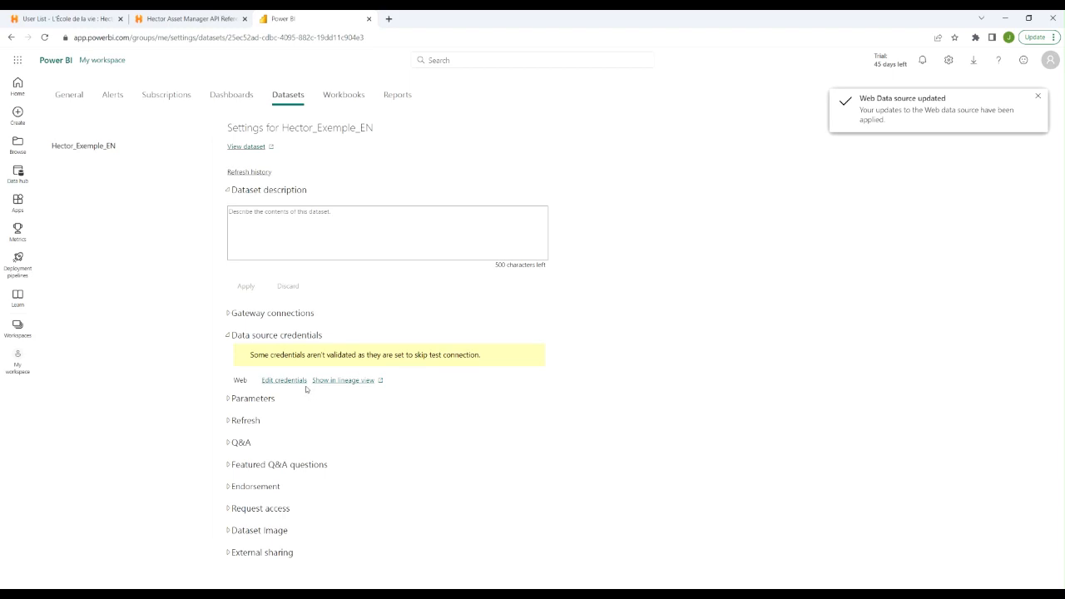
Expand the dataset's Parameters and Refresh sections to examine the connection parameters and the refresh schedule options
left_click(228, 399)
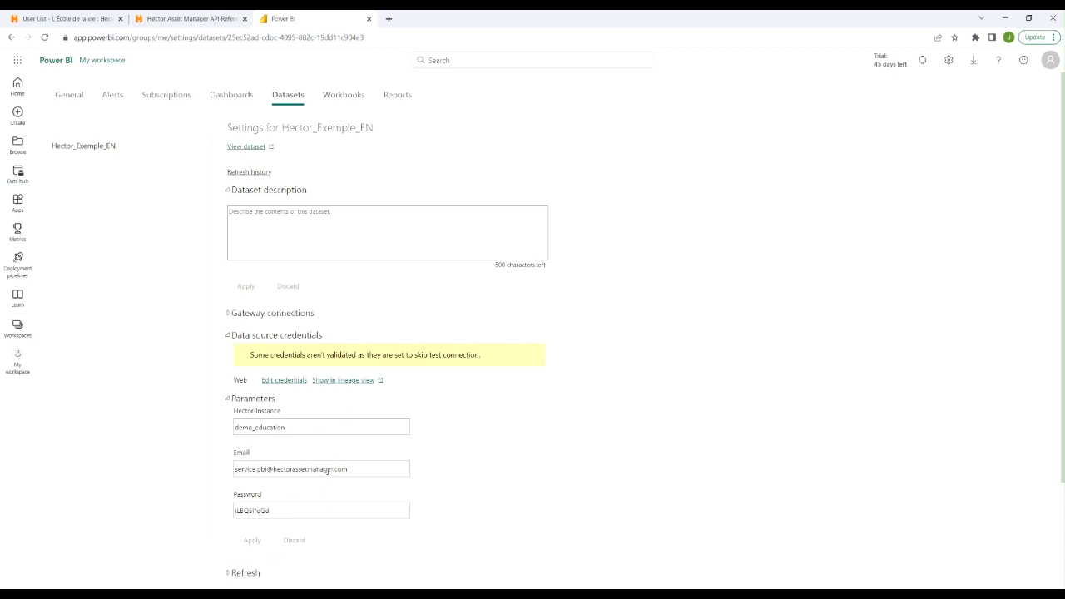
scroll(351, 422, "down", 1)
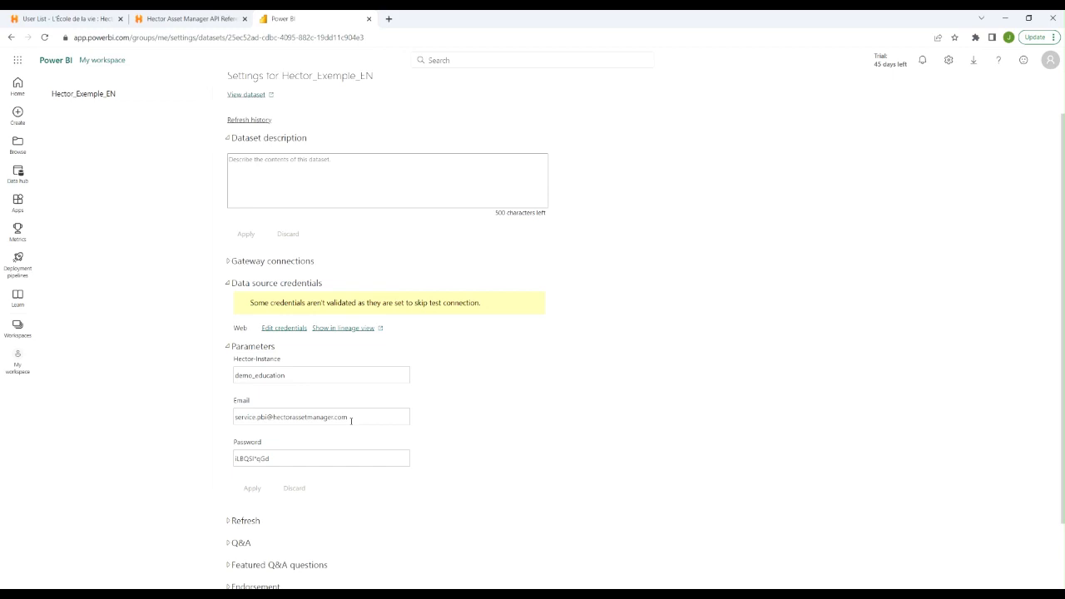
left_click(238, 520)
scroll(323, 502, "down", 3)
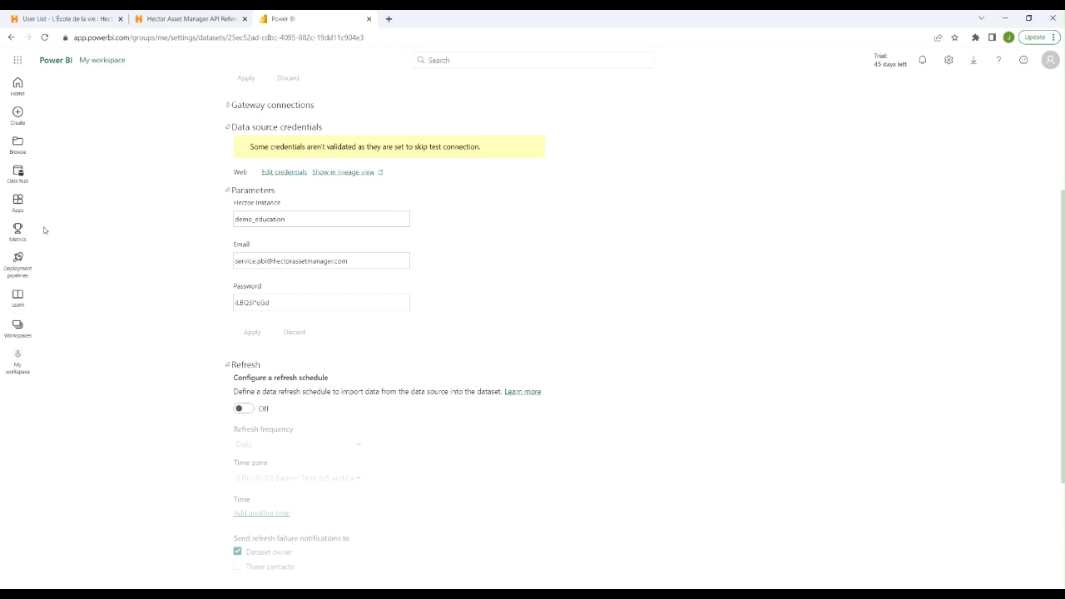
Return to the Data hub and start an immediate refresh of the Hector_Exemple_EN dataset
left_click(18, 172)
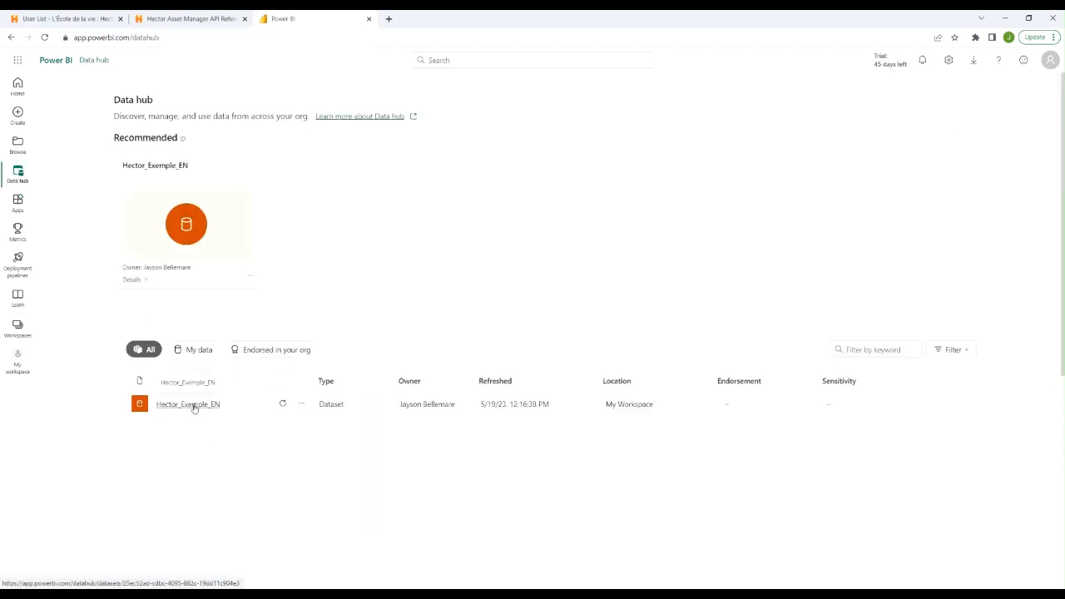
left_click(284, 405)
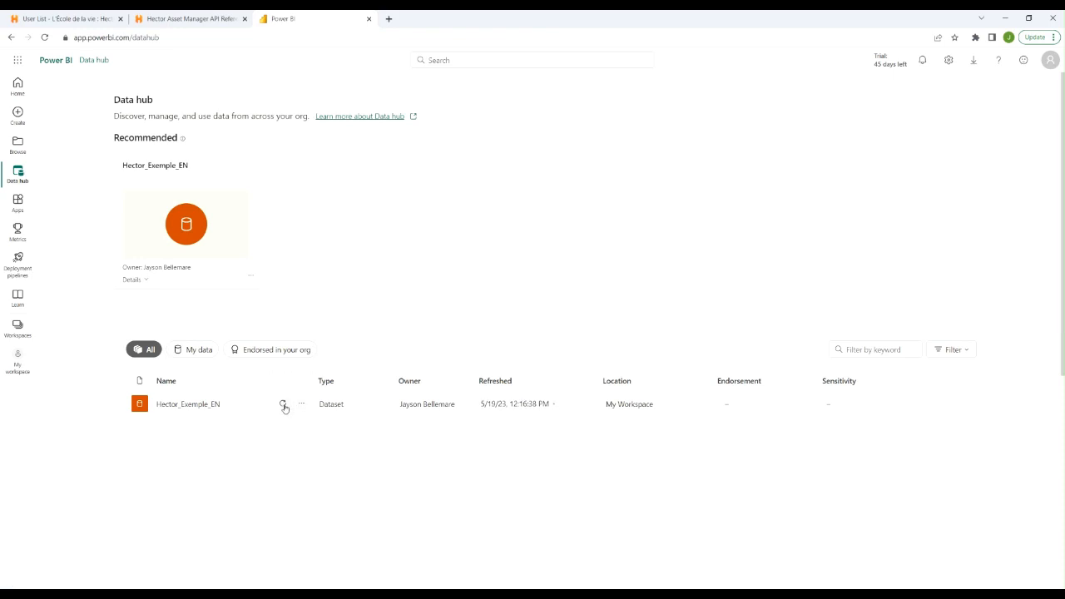